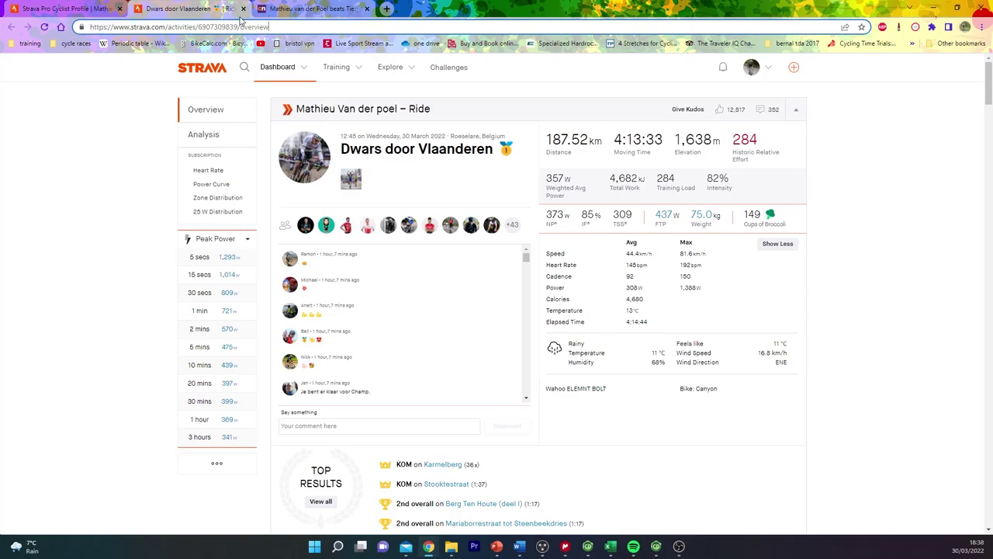
Switch the sidebar's peak efforts list from peak power to Peak NP.
mouse_move(266, 169)
mouse_move(619, 221)
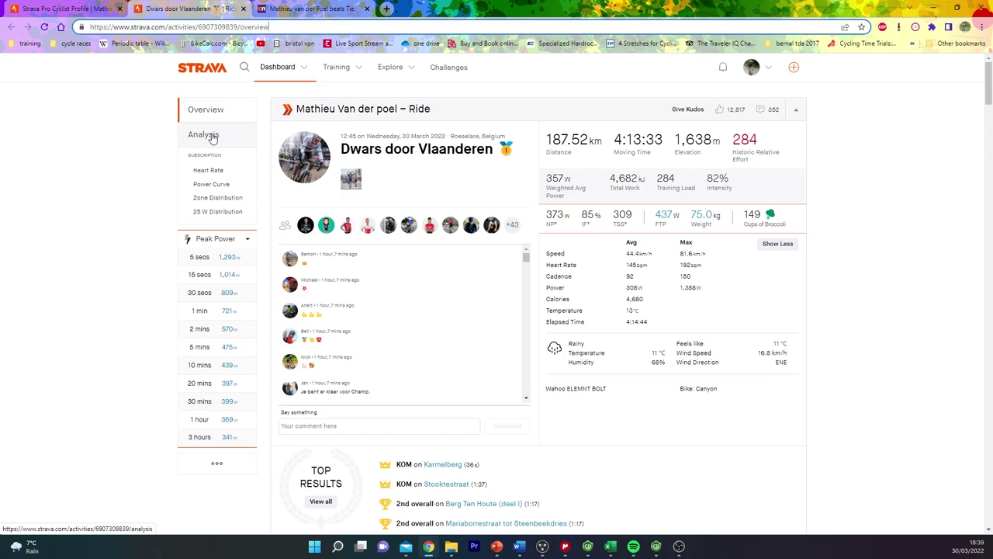
left_click(233, 241)
left_click(220, 308)
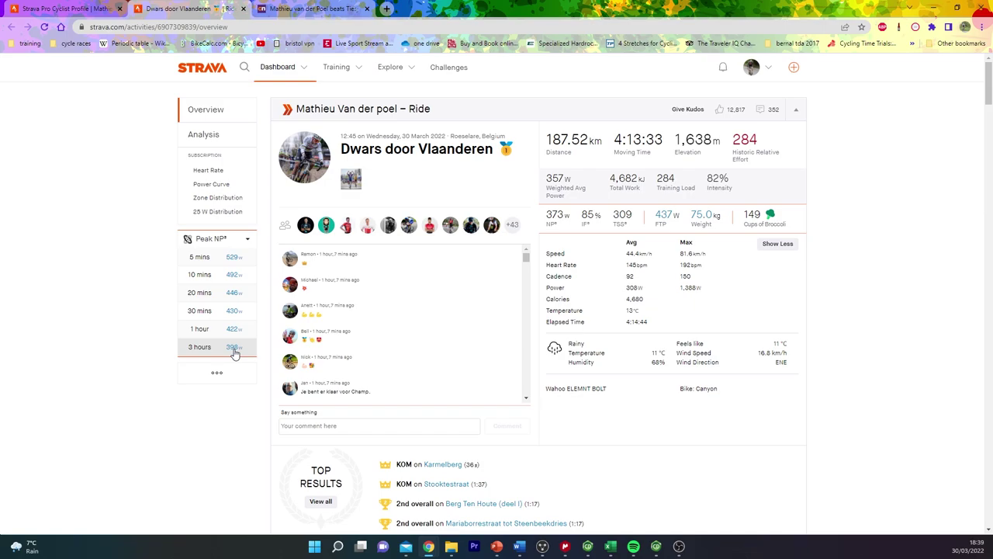
Zoom the analysis charts to the first 53.7 km: 224 W average, 271 W NP.
left_click(203, 136)
scroll(608, 405, "down", 3)
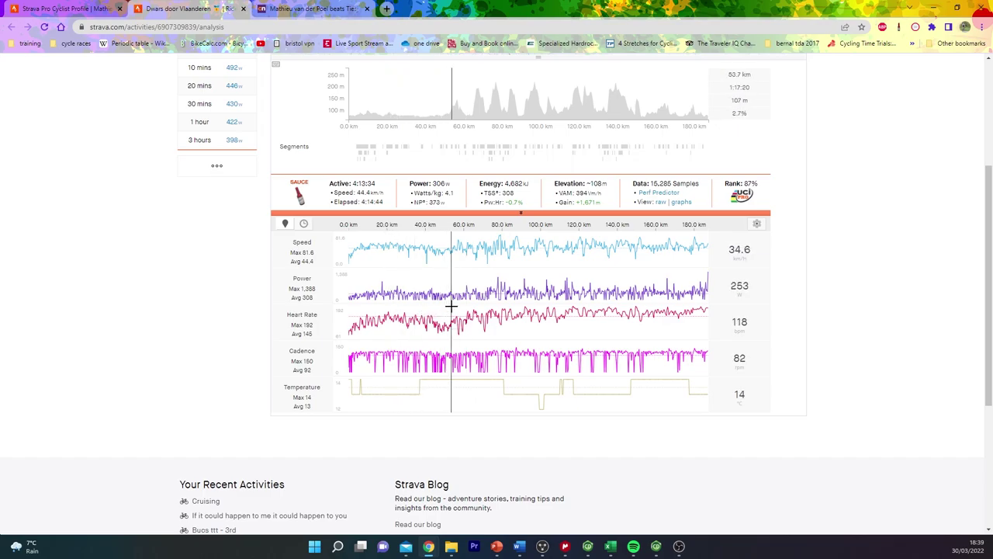
left_click_drag(451, 311, 319, 326)
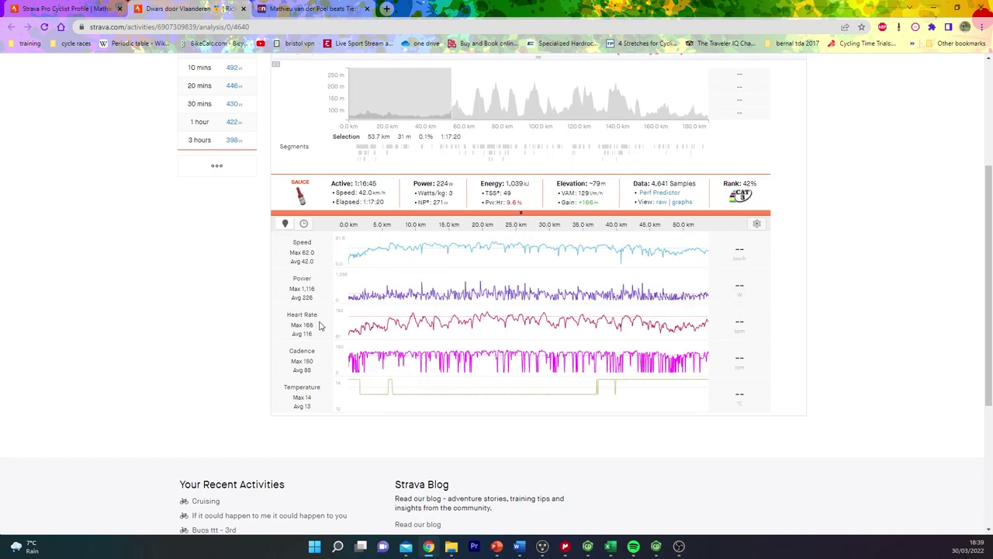
Select the Nieuwe Kwaremont climb and zoom the charts into a 1.2 km stretch of it.
left_click(475, 105)
left_click(474, 146)
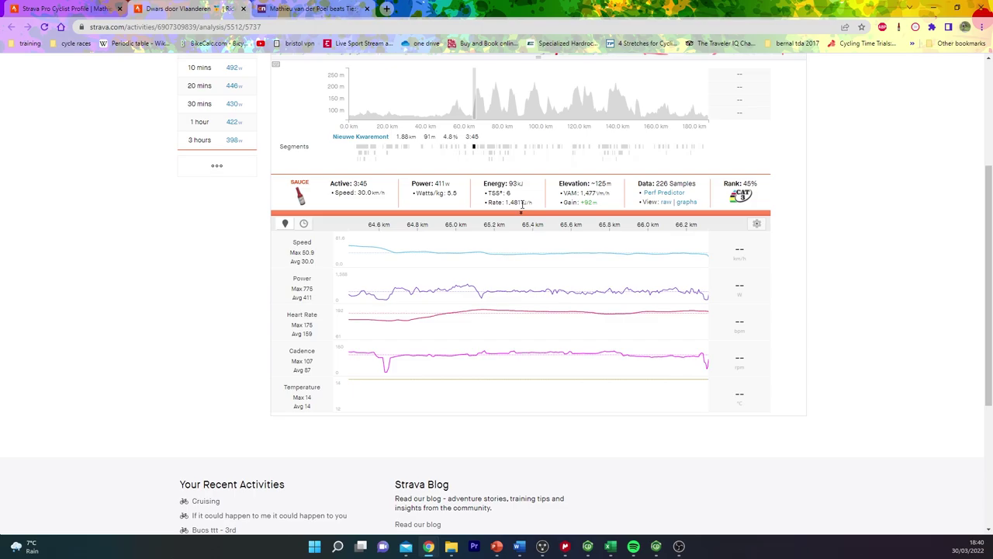
scroll(521, 203, "up", 3)
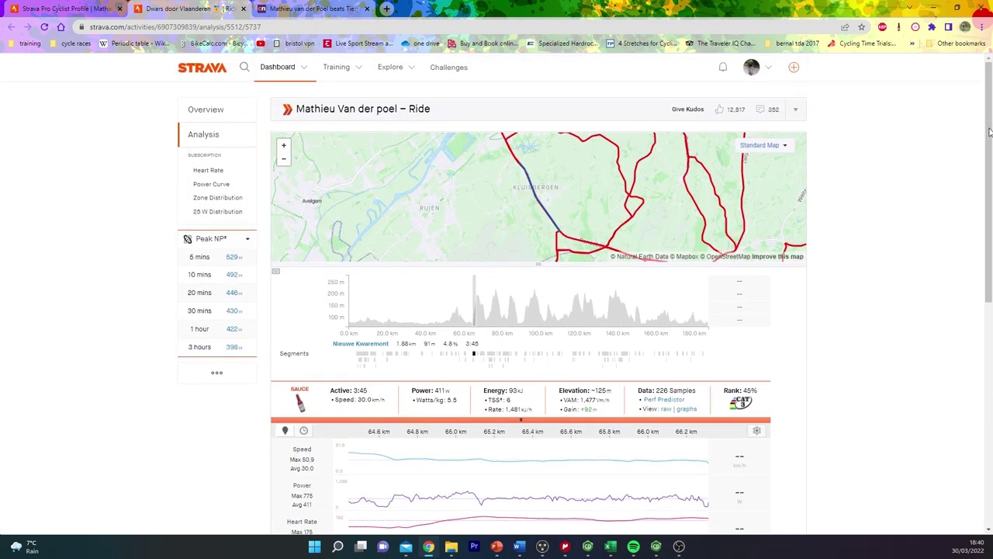
left_click_drag(989, 132, 989, 172)
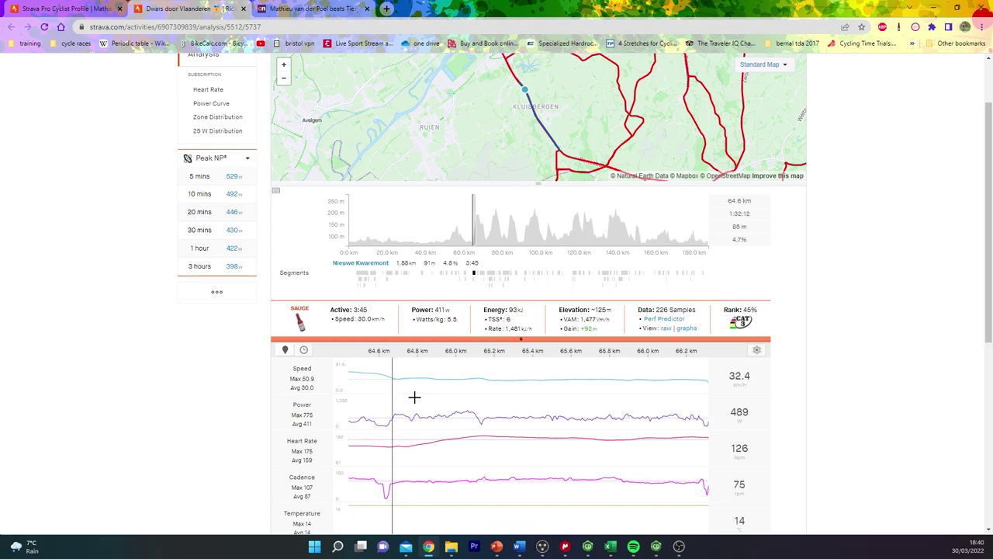
left_click_drag(415, 396, 613, 397)
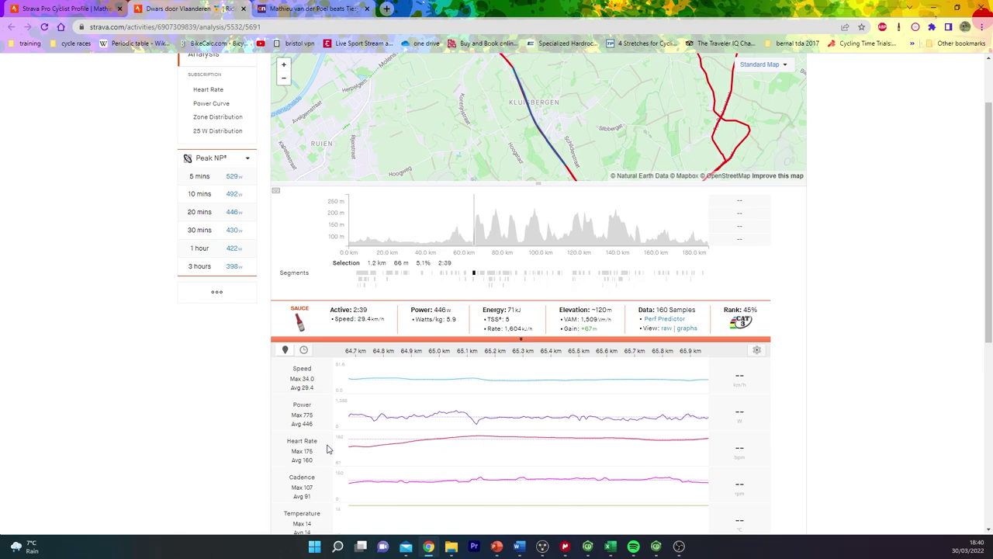
scroll(317, 343, "down", 2)
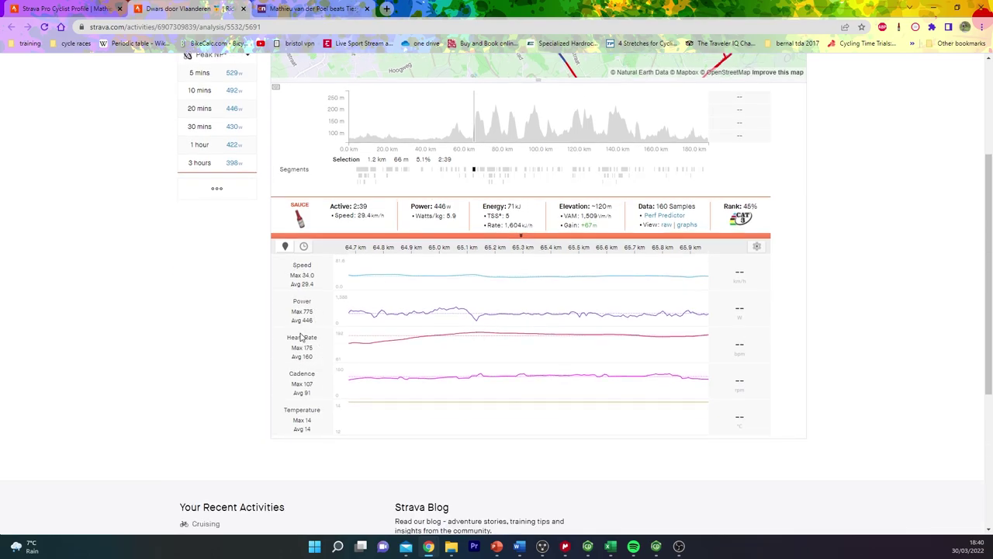
scroll(309, 317, "up", 1)
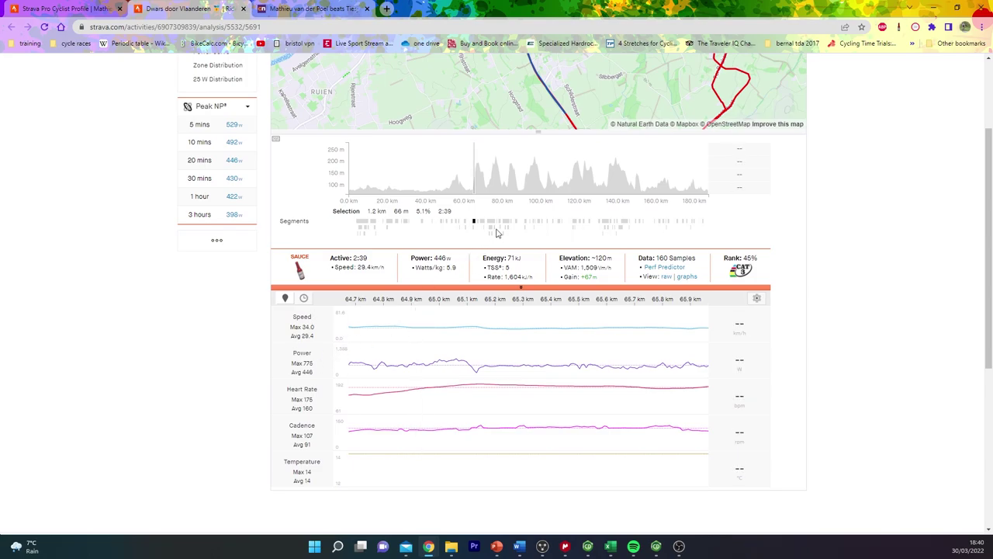
Step through Zeelstraat, Voorbereiding Trieu, Knokteberg and Stooktestraat, then zoom to 1.3 km from 91.6 km.
left_click(490, 236)
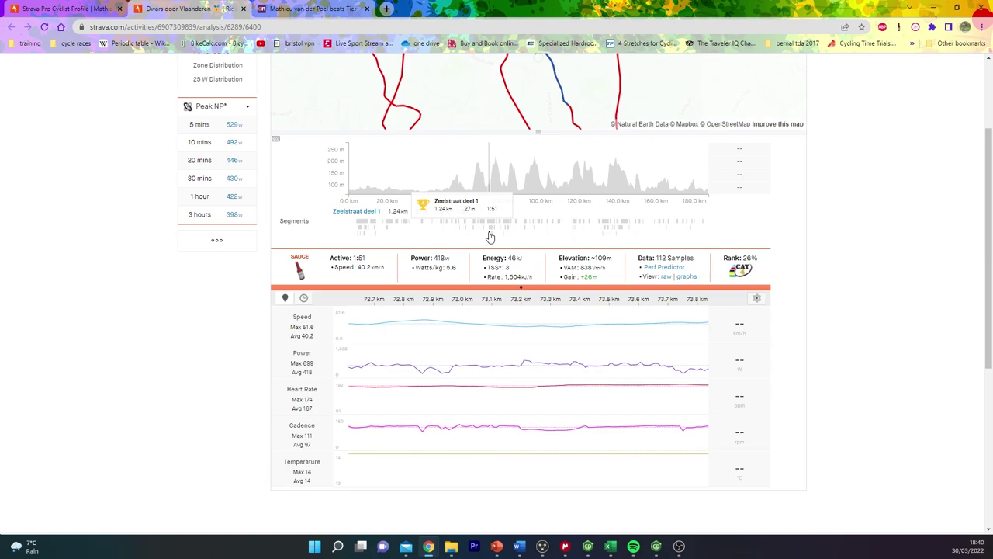
left_click(489, 230)
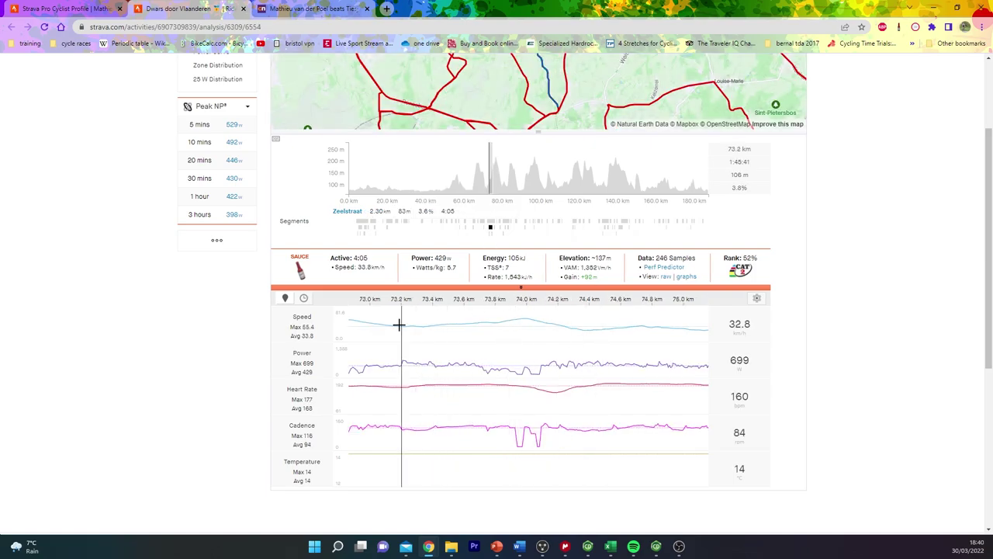
left_click(507, 230)
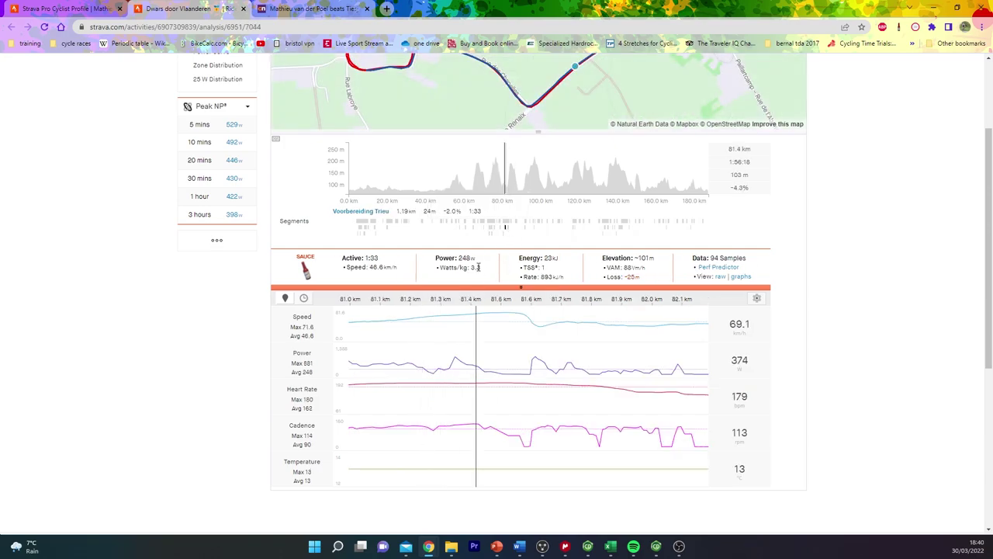
left_click(509, 233)
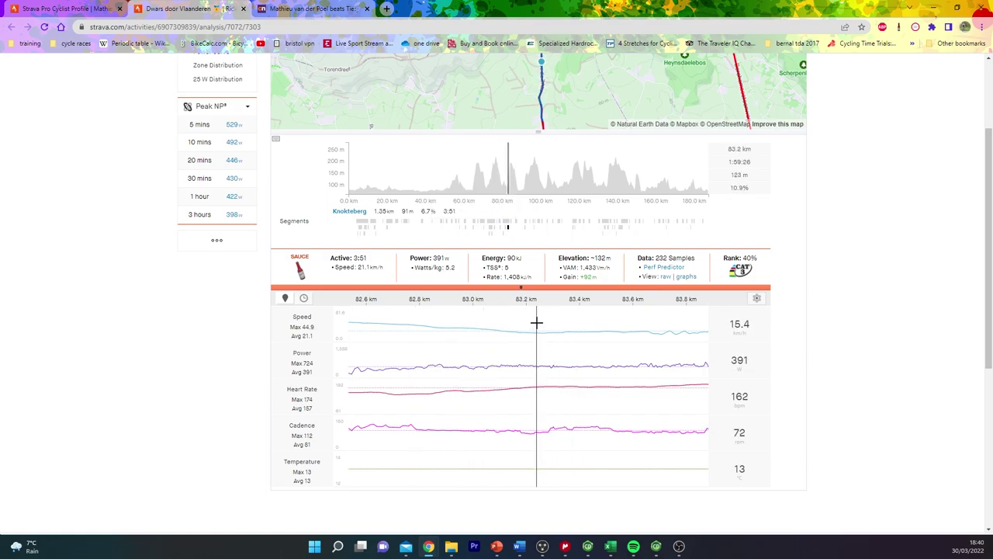
left_click(526, 224)
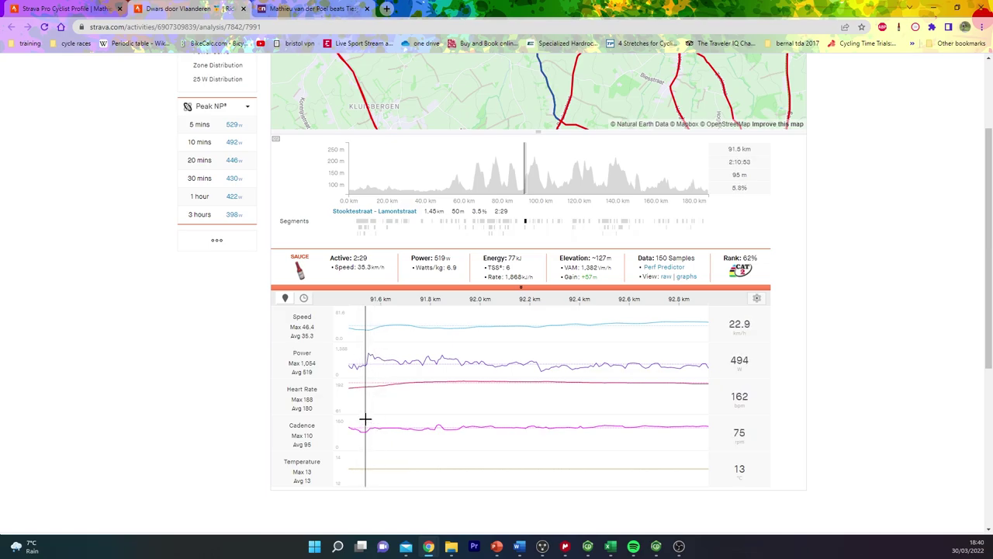
left_click_drag(365, 416, 737, 380)
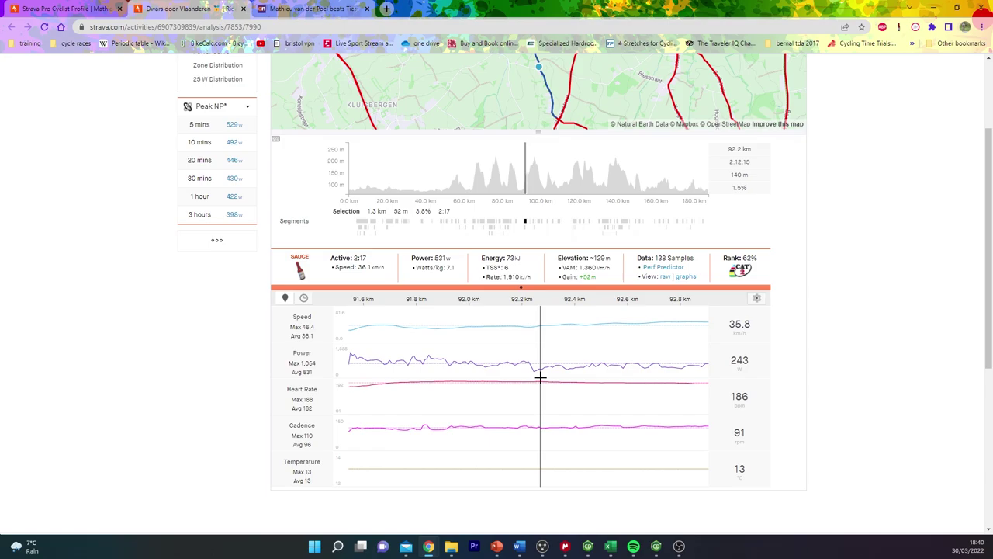
scroll(540, 360, "up", 1)
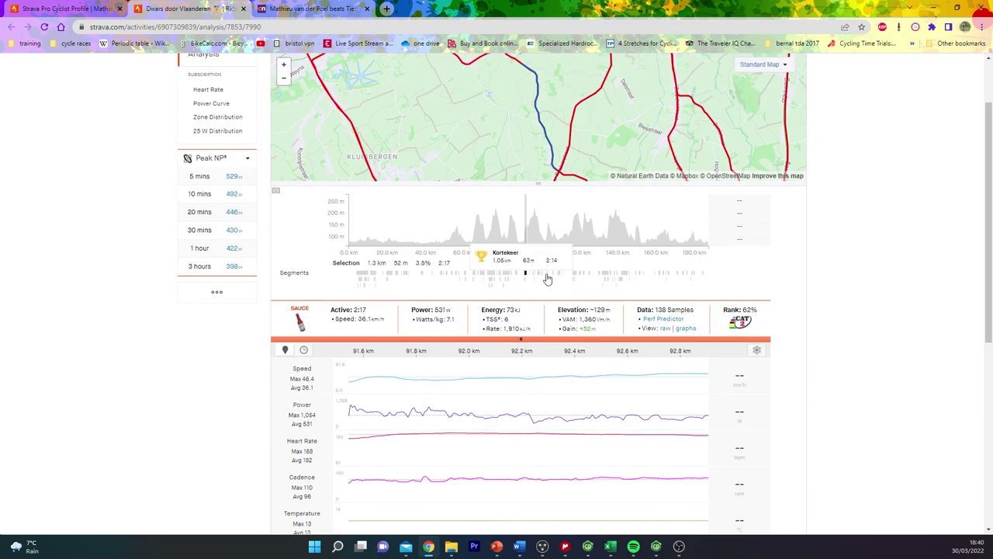
Select Kortekeer, then Berg Ten Houte, and zoom into a 0.9 km stretch of that climb.
left_click(548, 274)
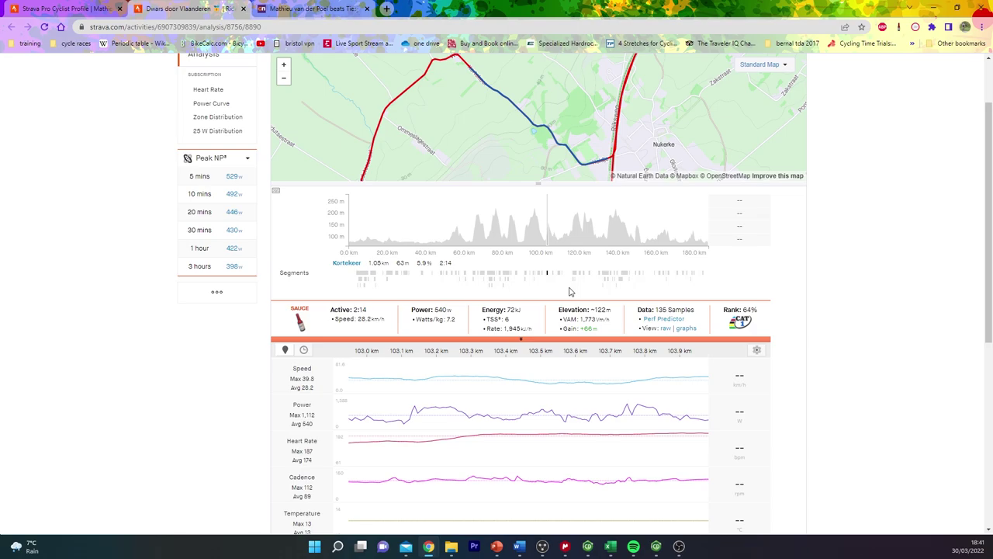
left_click(573, 250)
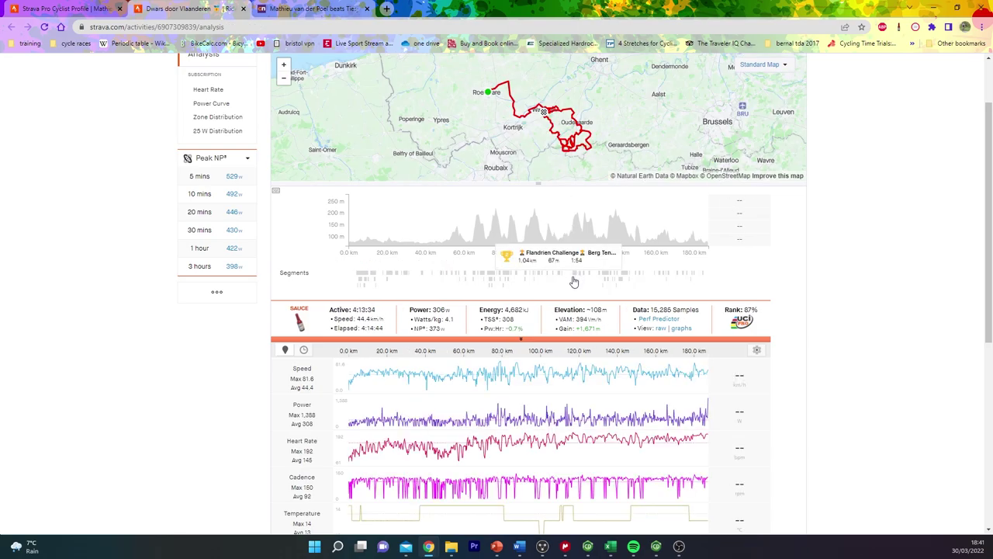
left_click(573, 282)
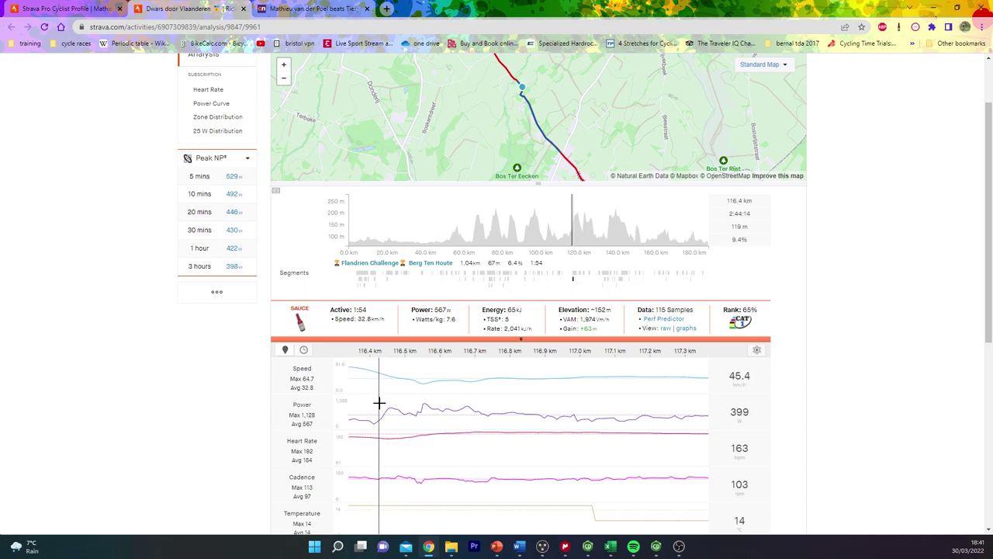
left_click_drag(379, 402, 672, 396)
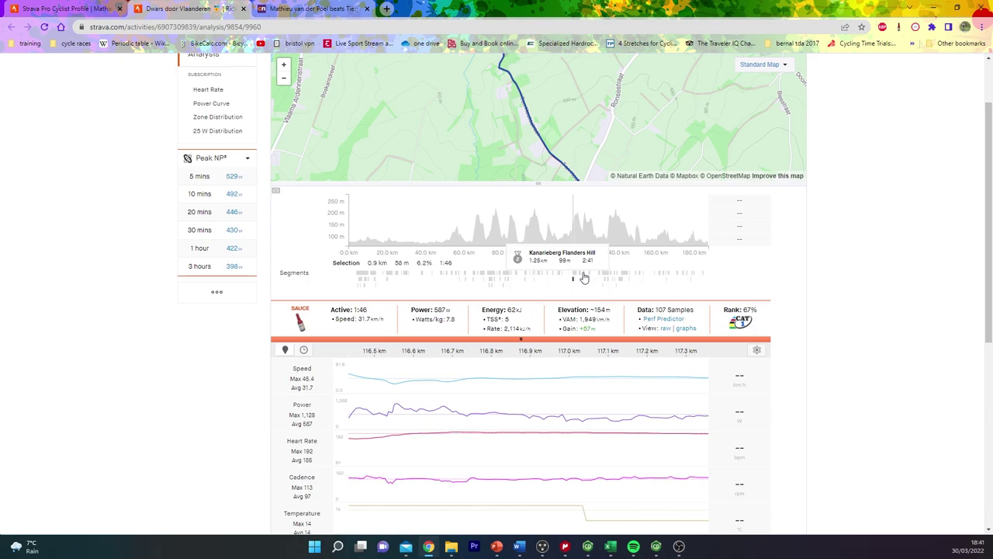
Select Kanarieberg, chart 4.3 km from 129 km, then show the second Knokteberg ascent.
left_click(584, 278)
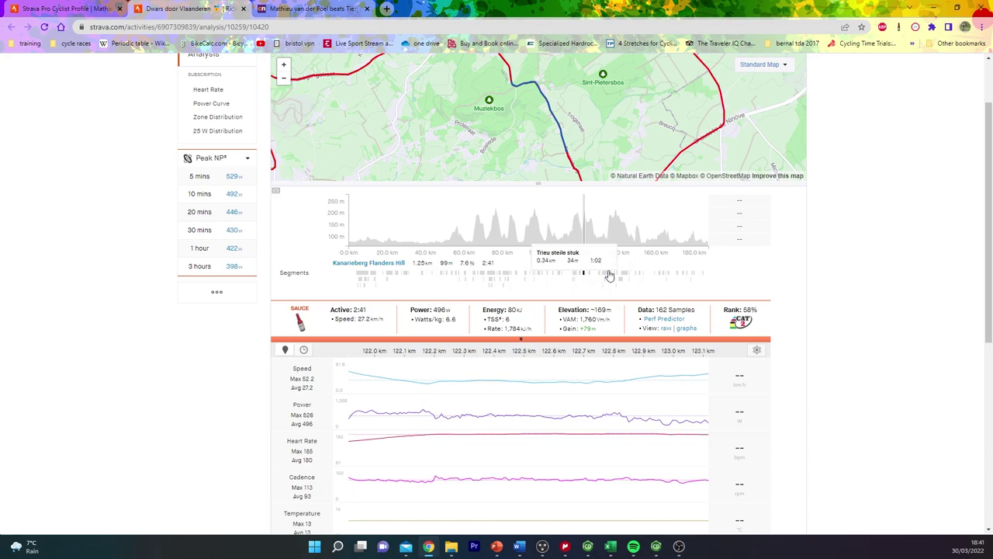
left_click_drag(603, 235, 596, 241)
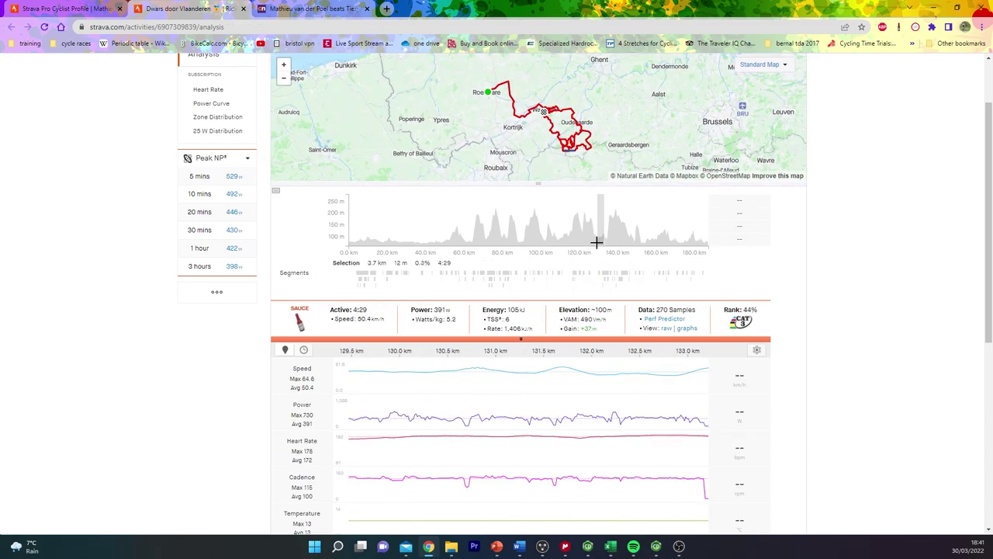
left_click_drag(597, 243, 596, 244)
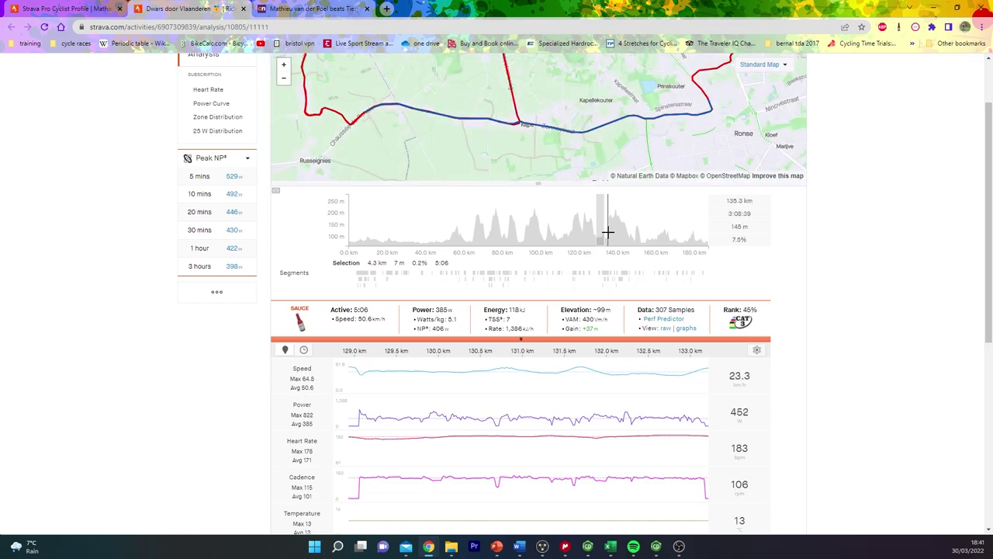
left_click(605, 230)
left_click(610, 283)
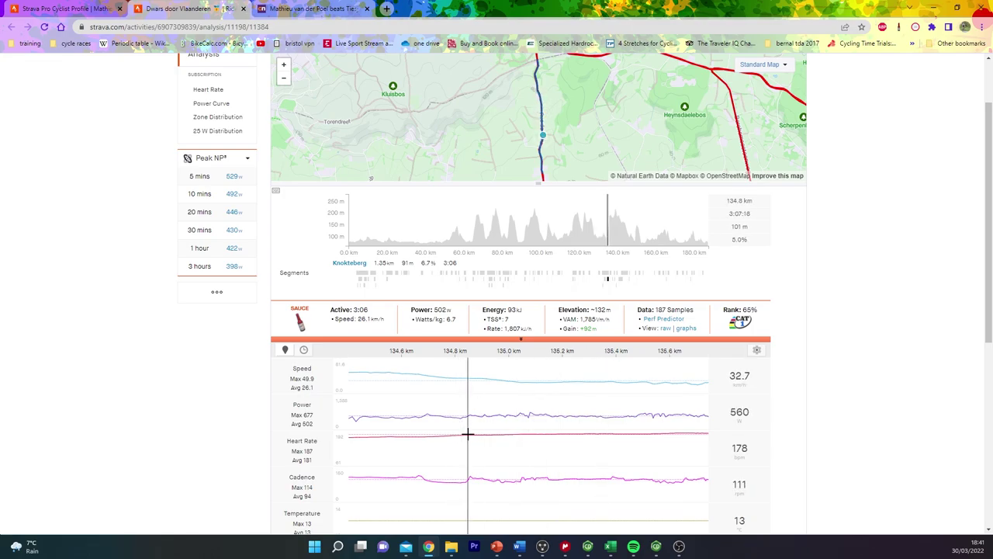
Switch the sidebar back to Peak Power and chart the best 2-minute effort.
left_click(210, 159)
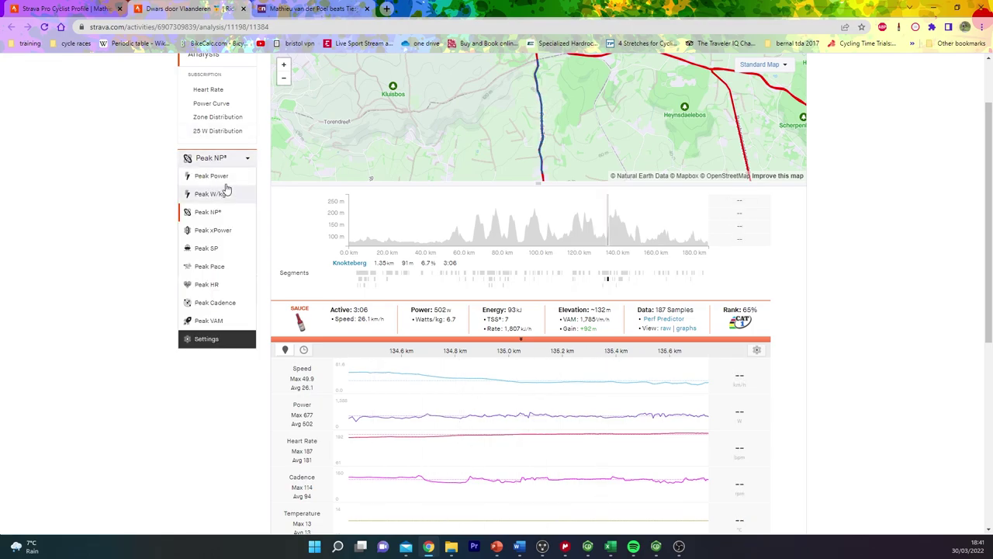
left_click(223, 177)
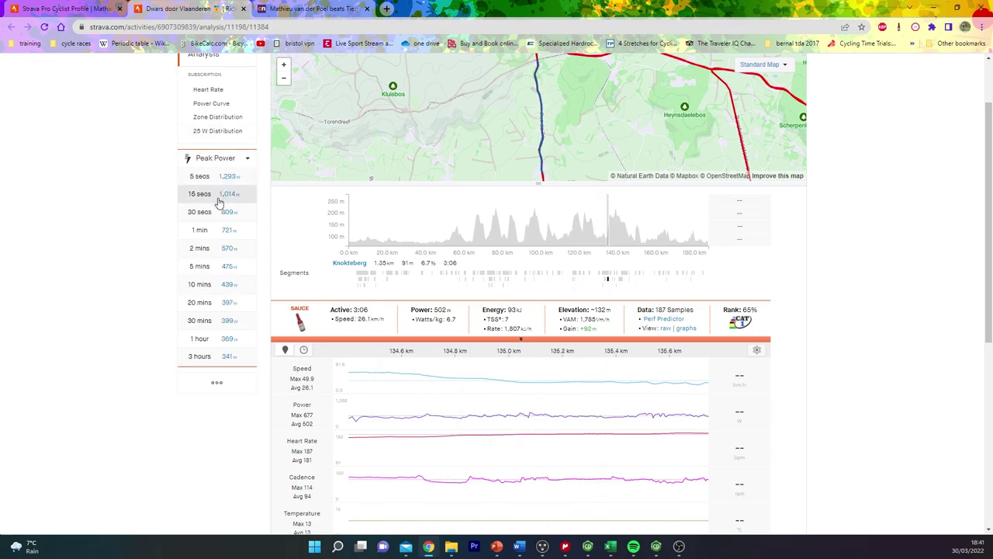
left_click(213, 248)
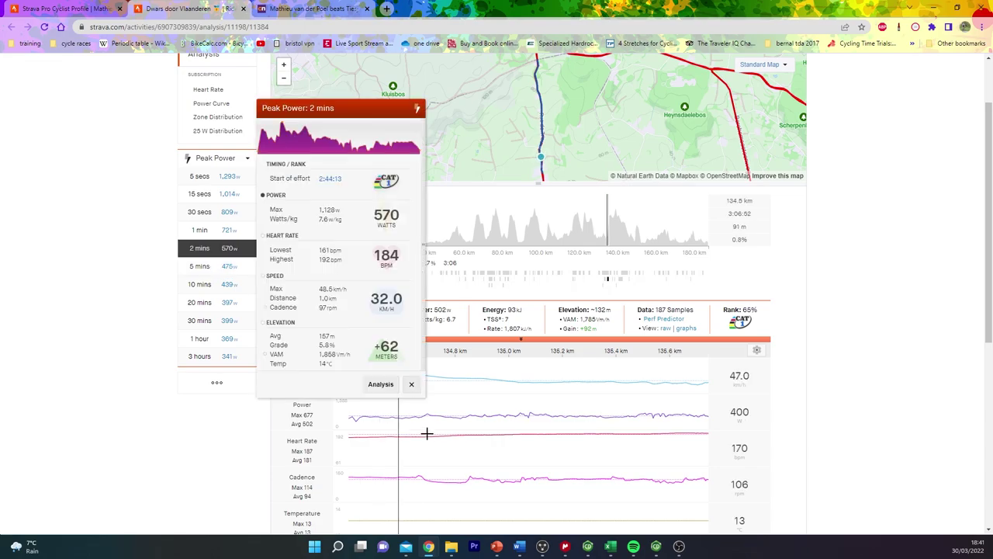
left_click(381, 385)
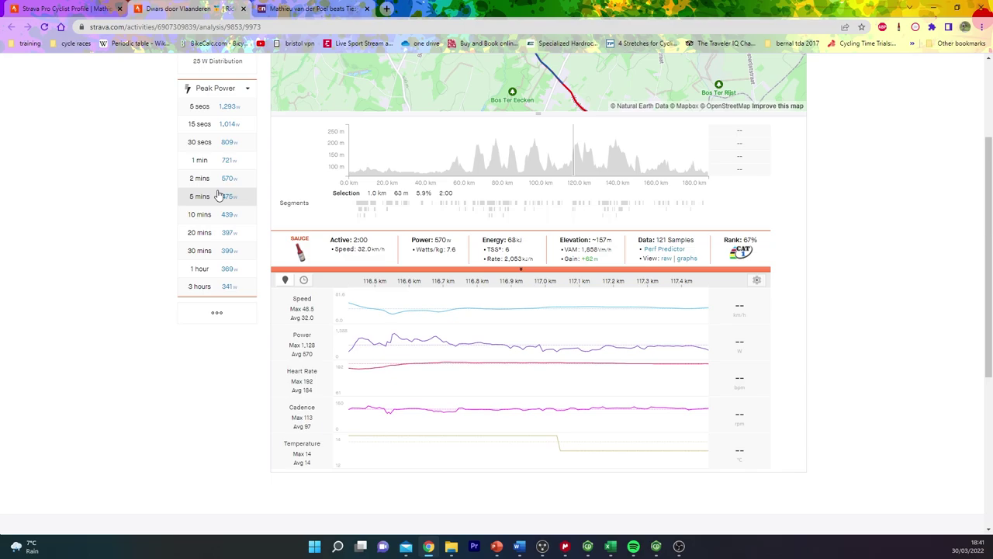
Chart the best 10-minute effort, then select a 20.7 km stretch from about 158 km.
left_click(200, 215)
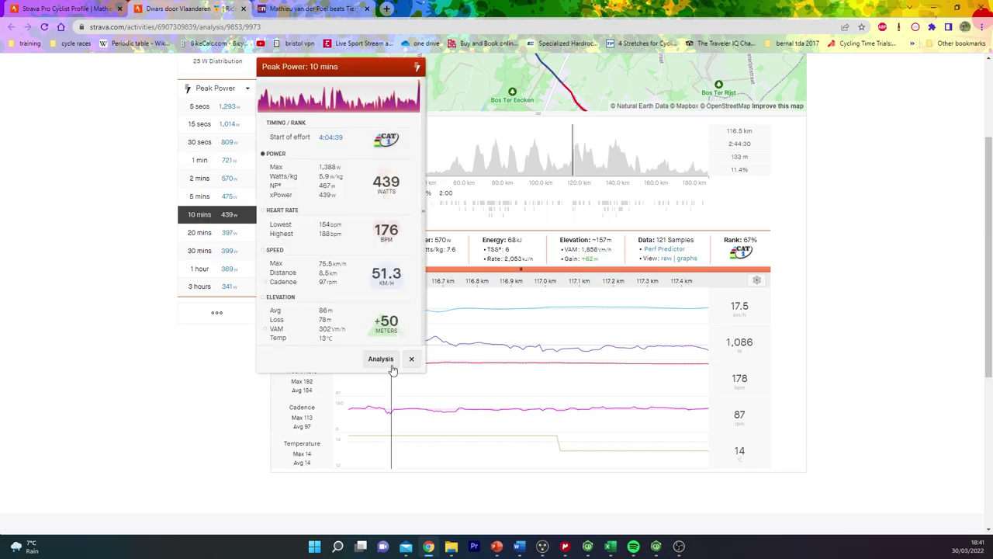
left_click(393, 364)
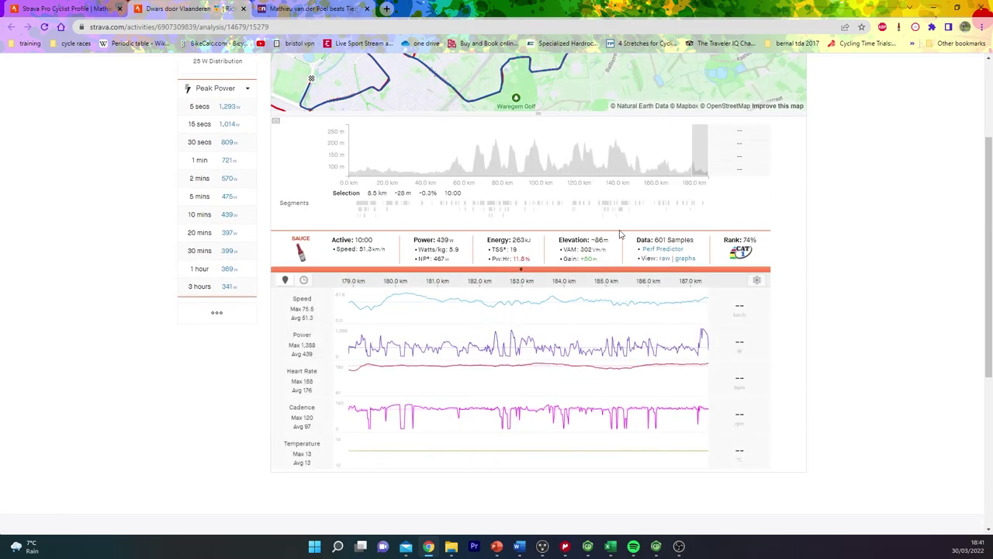
left_click_drag(647, 163, 688, 147)
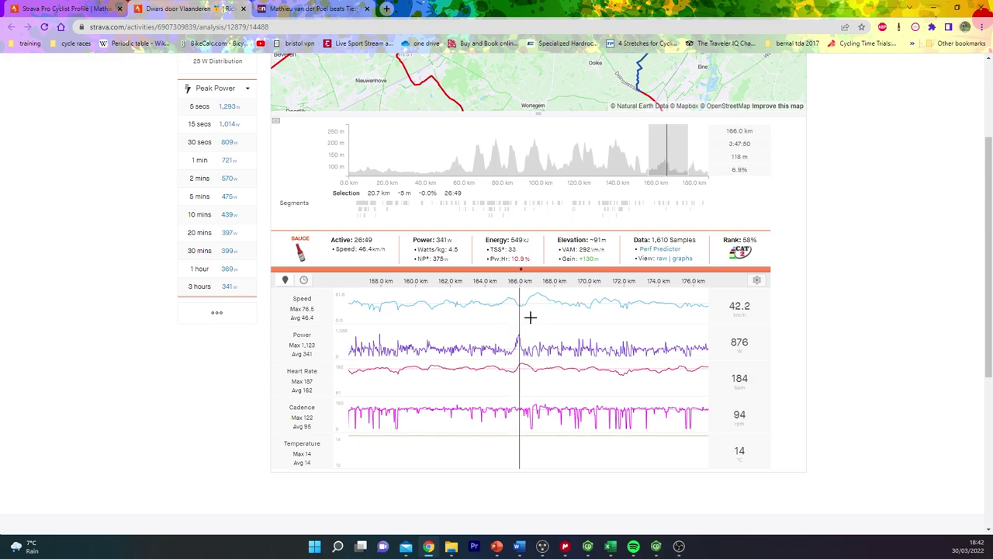
Try stretches around 166 km, including 30.9 km ending near 168 km, then reset to the full ride.
scroll(532, 320, "up", 1)
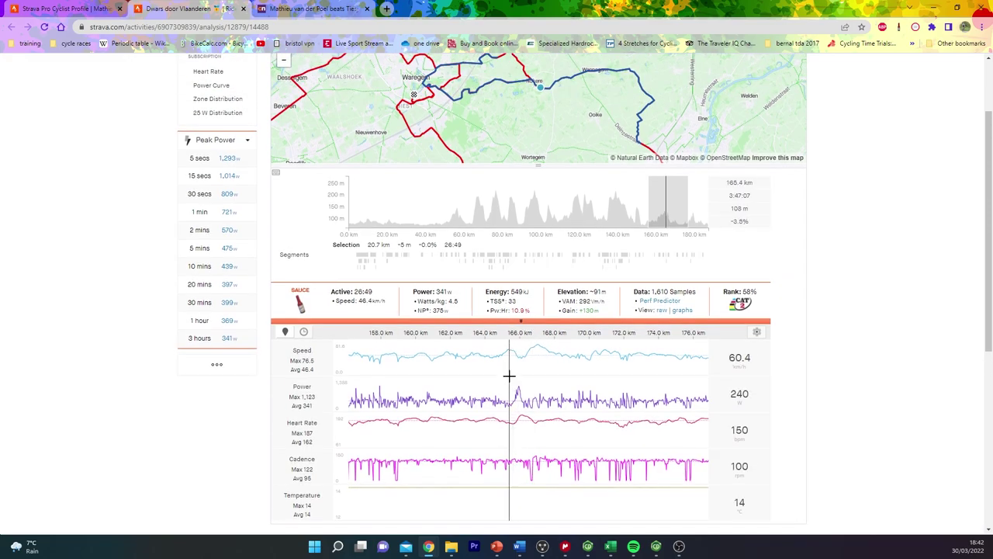
left_click_drag(511, 356, 536, 367)
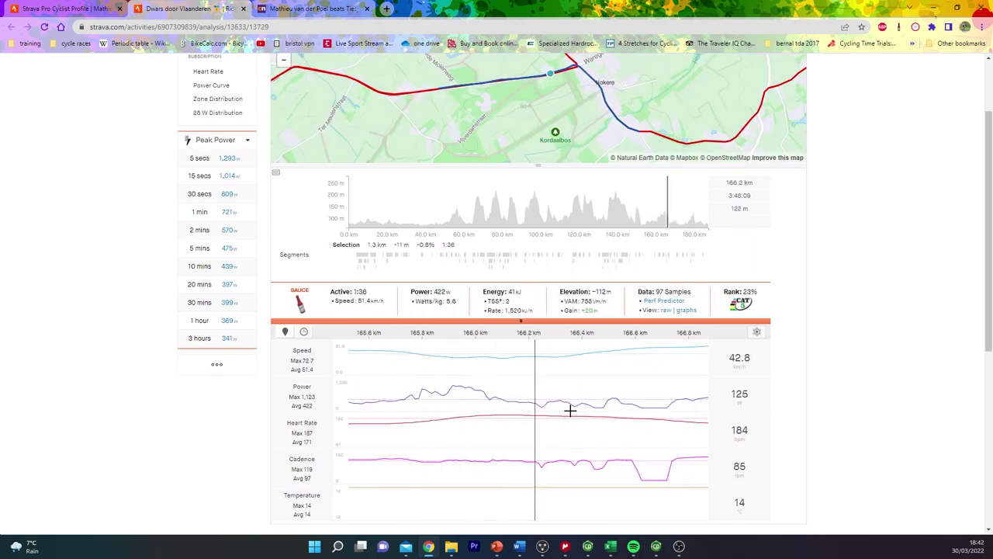
left_click(613, 399)
left_click_drag(613, 399, 672, 394)
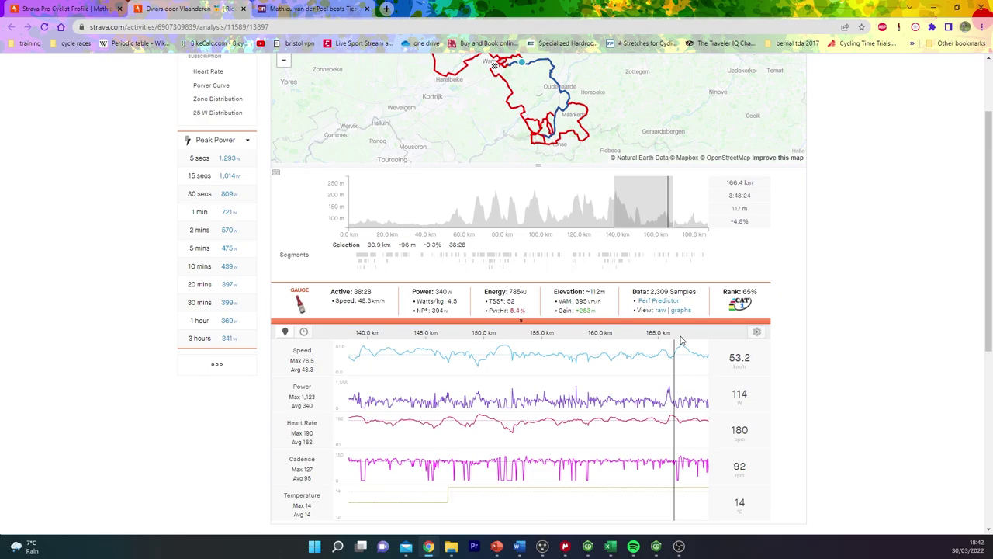
left_click(682, 213)
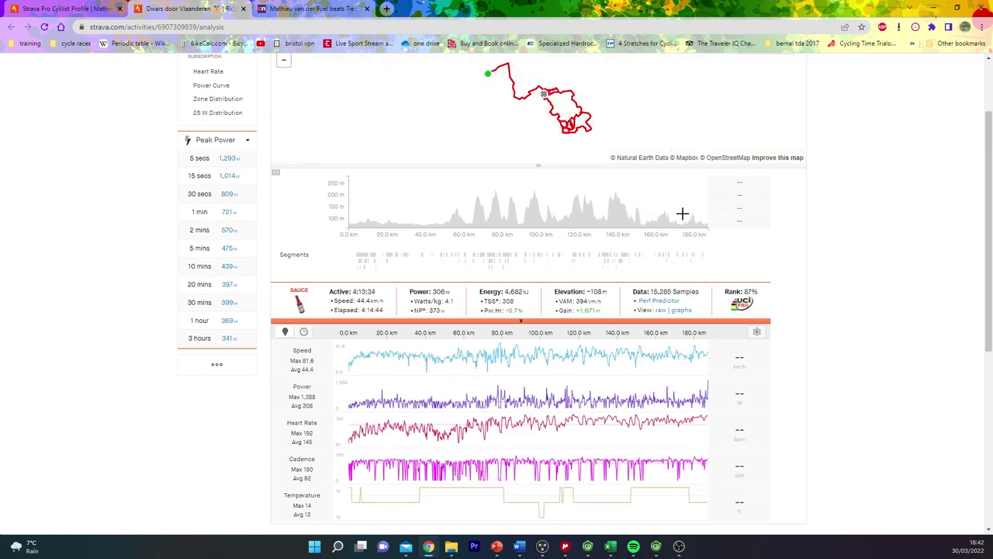
left_click_drag(682, 213, 621, 215)
scroll(629, 225, "up", 2)
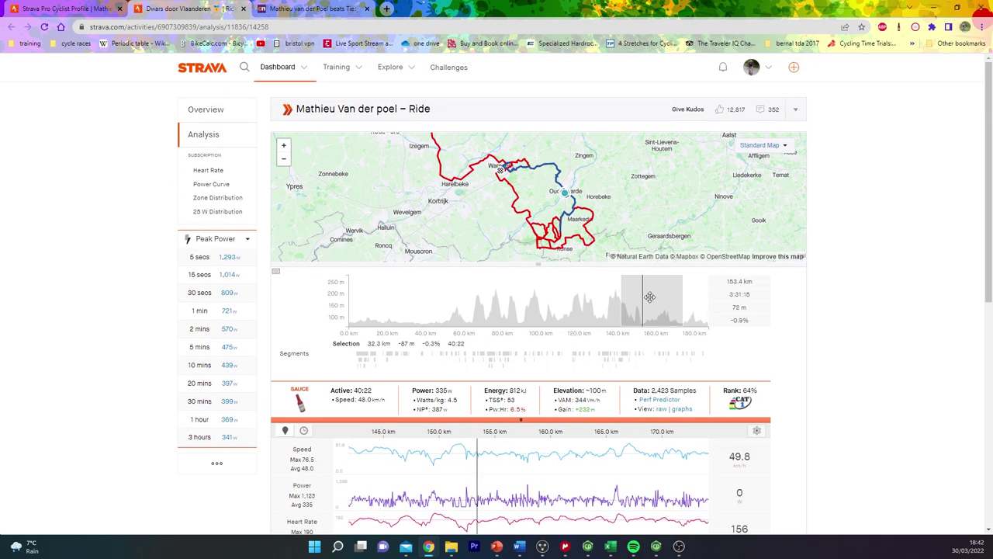
Narrow to 18.8 km from 159 km, then settle on the final 7.6 km from 180 km.
left_click_drag(690, 294, 654, 295)
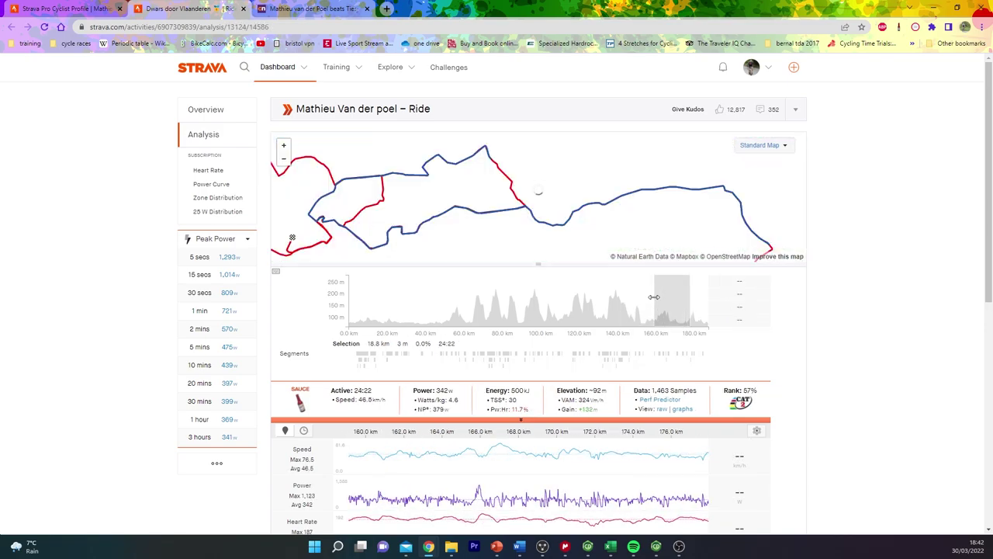
scroll(590, 450, "down", 1)
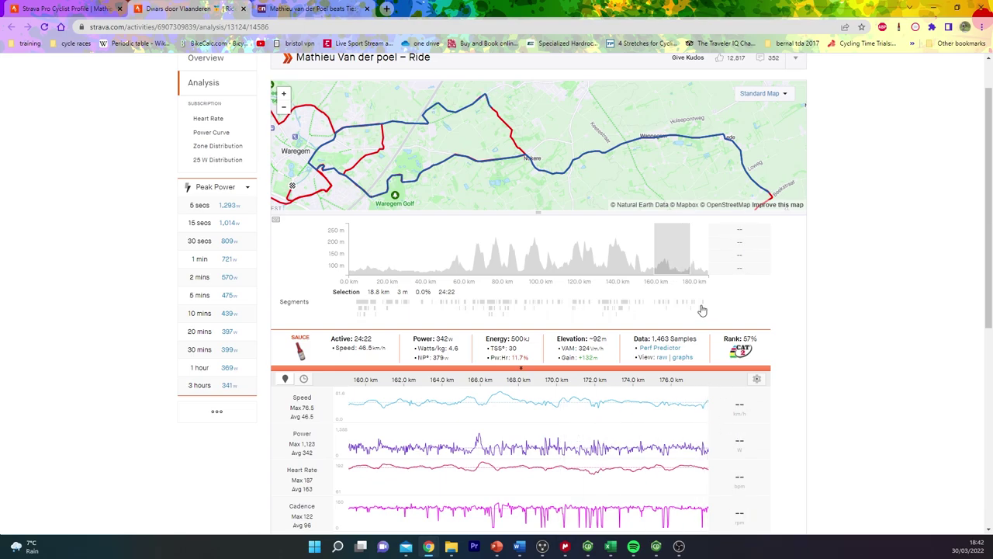
left_click_drag(691, 244, 697, 242)
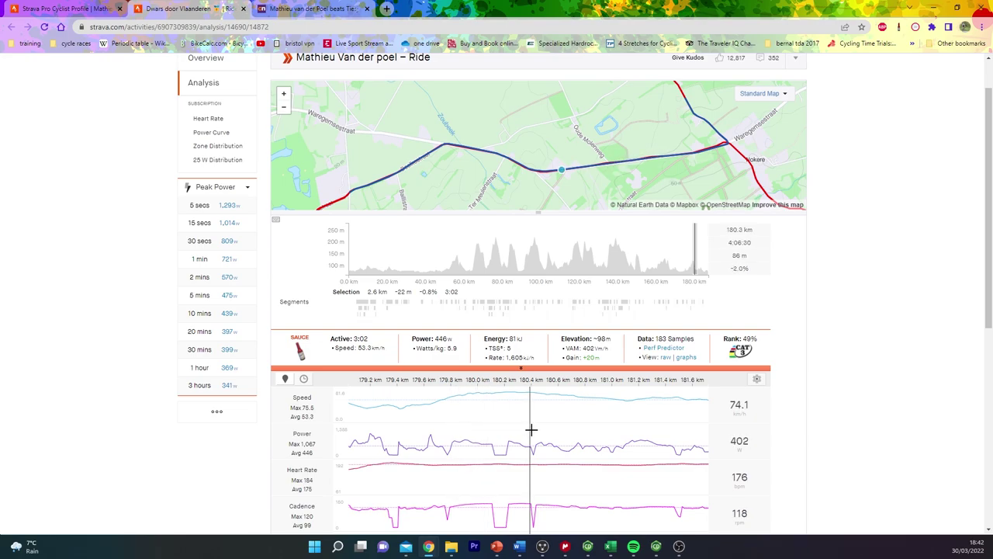
left_click(670, 287)
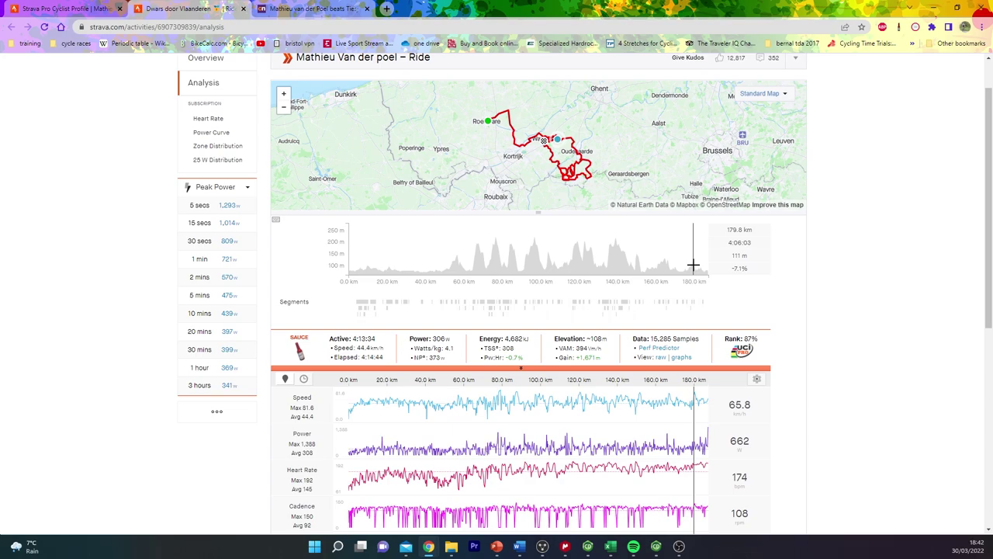
left_click_drag(693, 264, 745, 262)
scroll(497, 310, "down", 1)
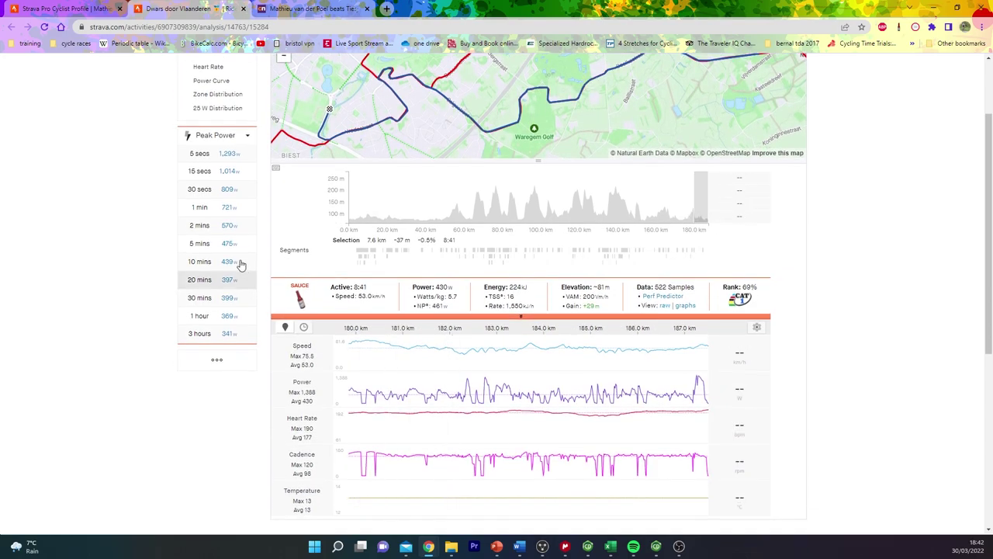
Chart the 10-minute peak power effort, zoom into its 48-second surge near 183 km, then reset.
left_click(243, 263)
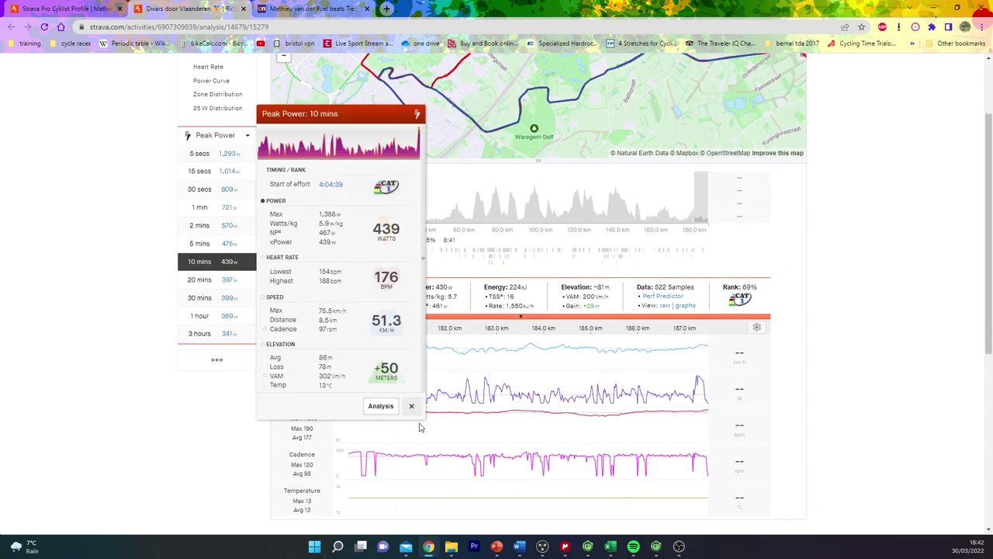
left_click(380, 405)
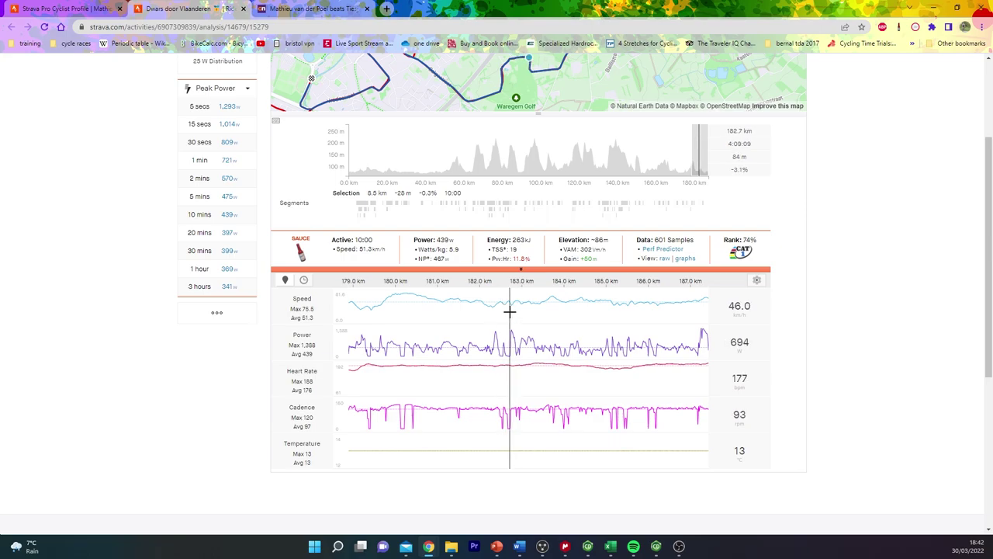
mouse_move(510, 311)
left_mouse_down()
mouse_move(548, 310)
mouse_move(537, 310)
left_mouse_up()
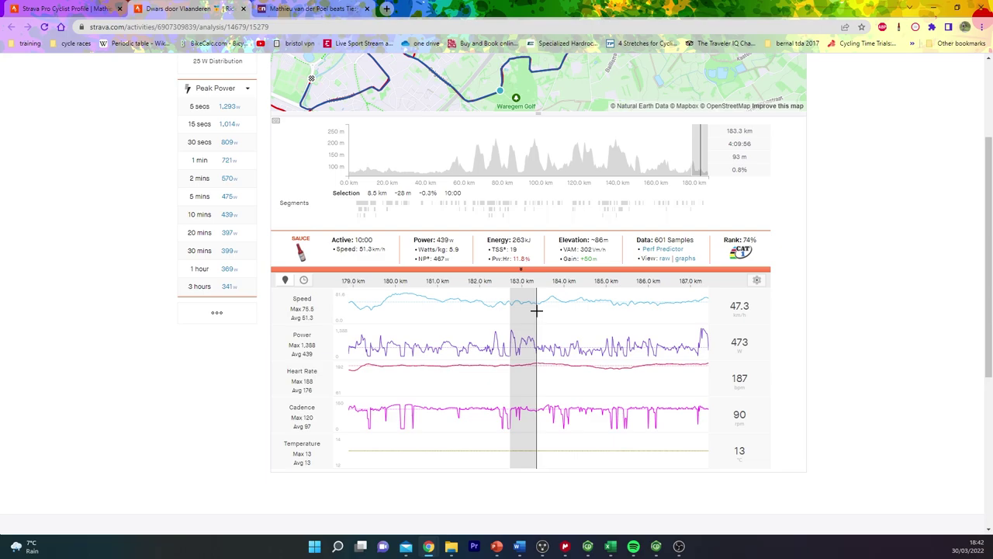
left_click(534, 315)
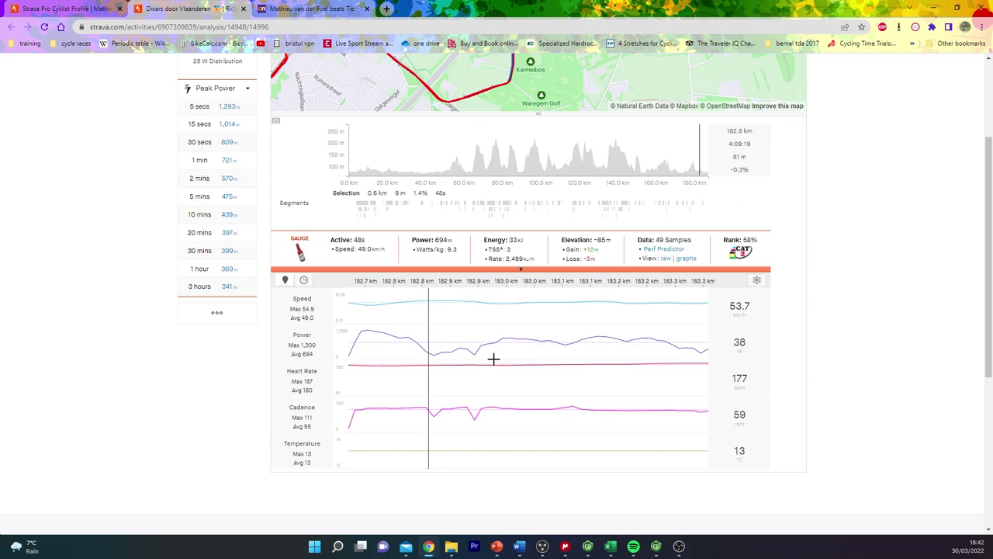
left_click(708, 170)
Select the last 3.3 km, then narrow to the final 1.2 km and a 0.9 km stretch.
left_click_drag(702, 169, 712, 156)
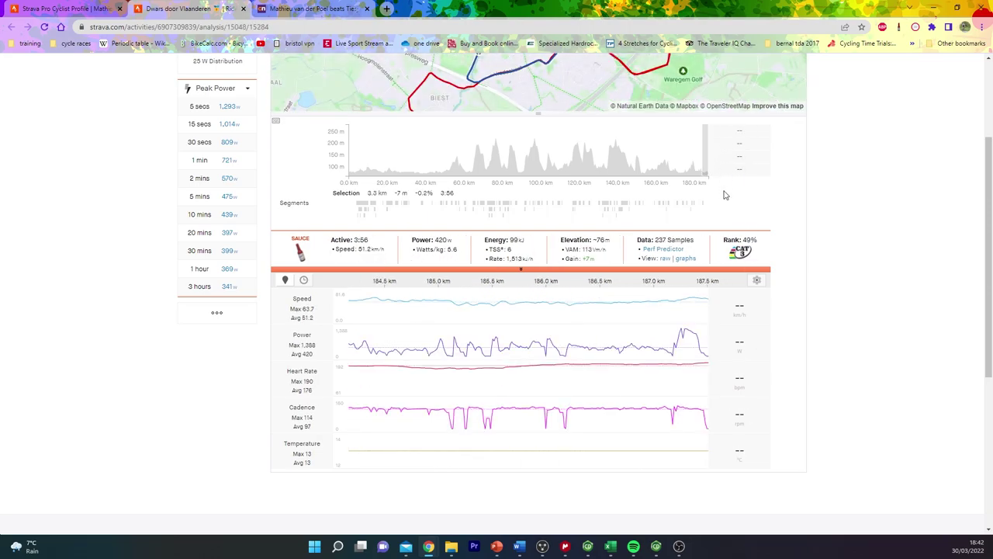
scroll(568, 361, "up", 1)
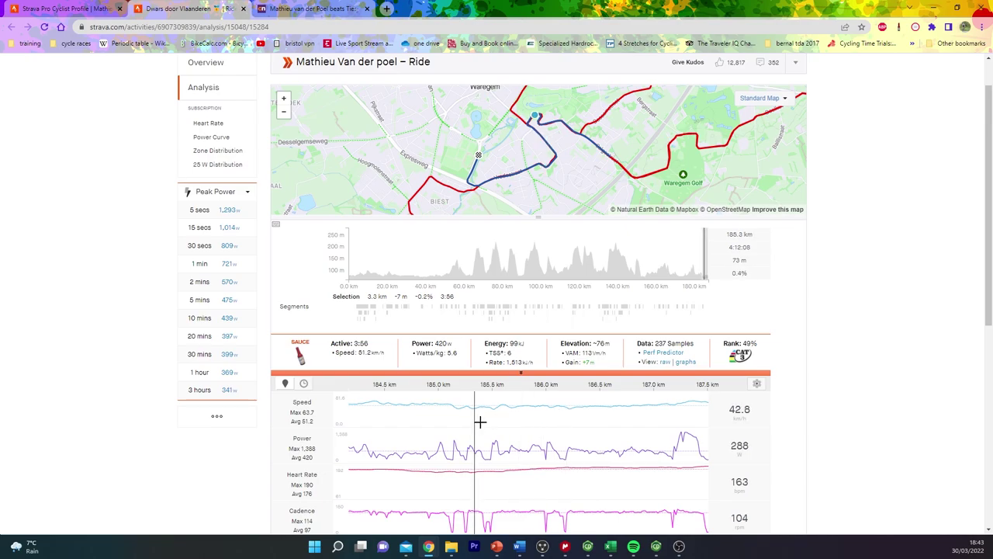
scroll(479, 421, "down", 1)
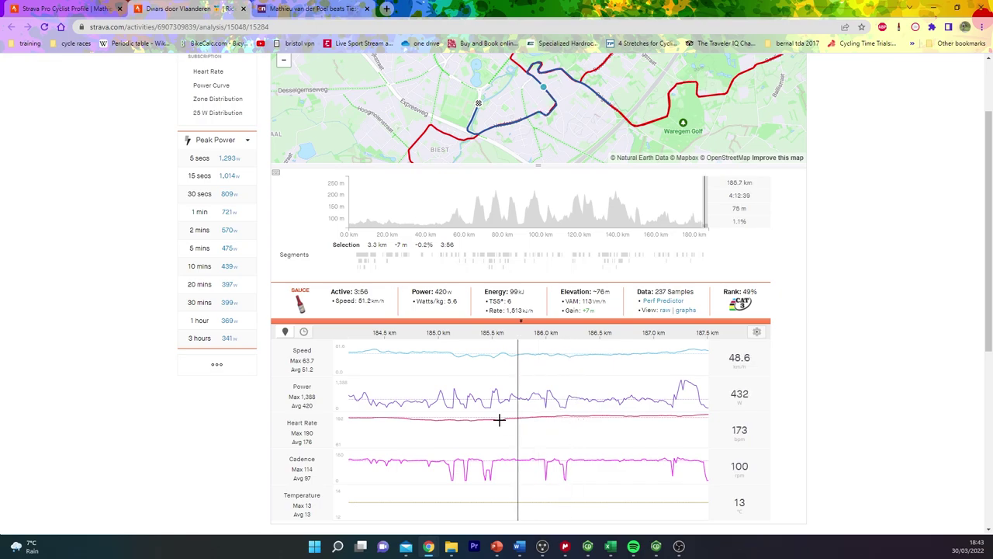
left_click_drag(571, 417, 704, 419)
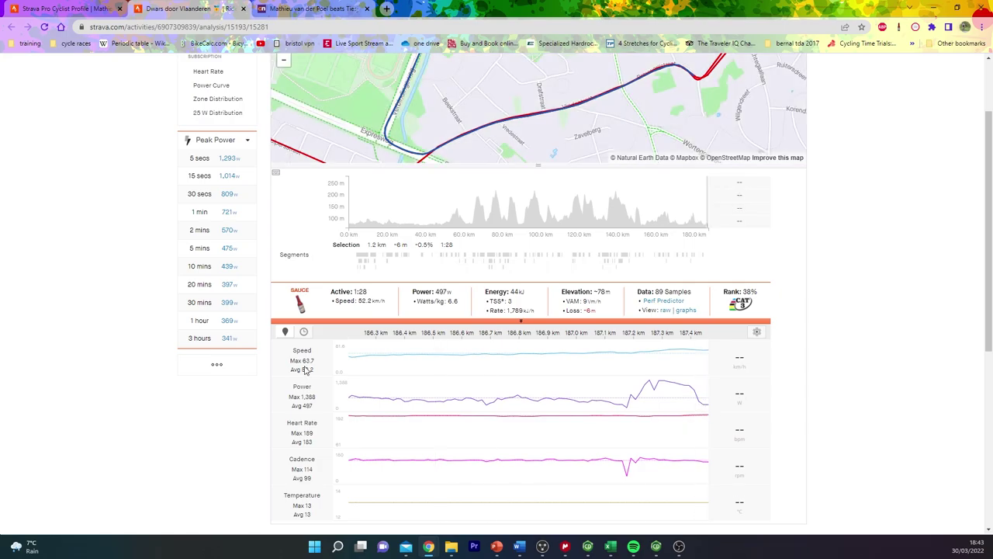
left_click_drag(624, 404, 342, 416)
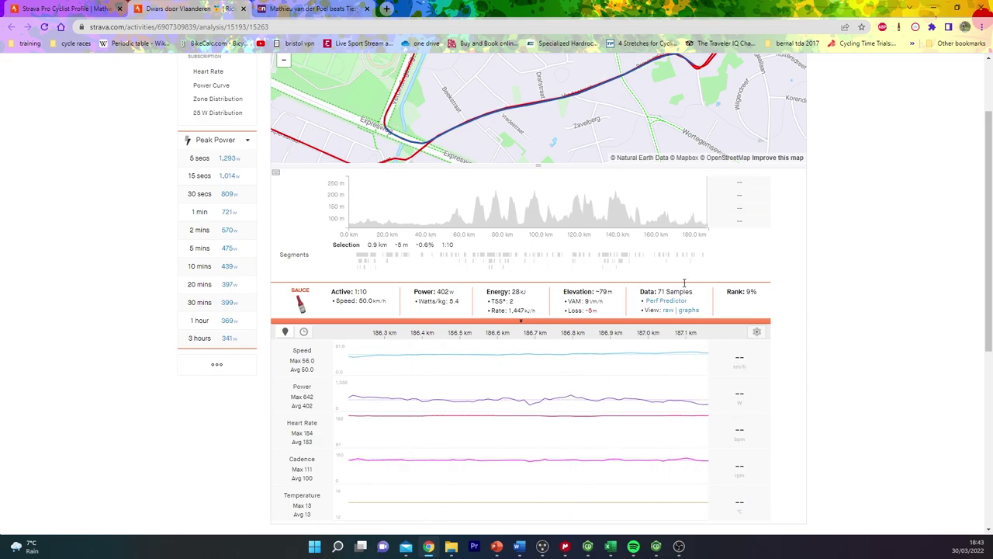
Reselect the last 3.3 km and zoom onto the 13-second 1,093 W sprint near 187.3 km, then reset.
left_click_drag(703, 205, 734, 200)
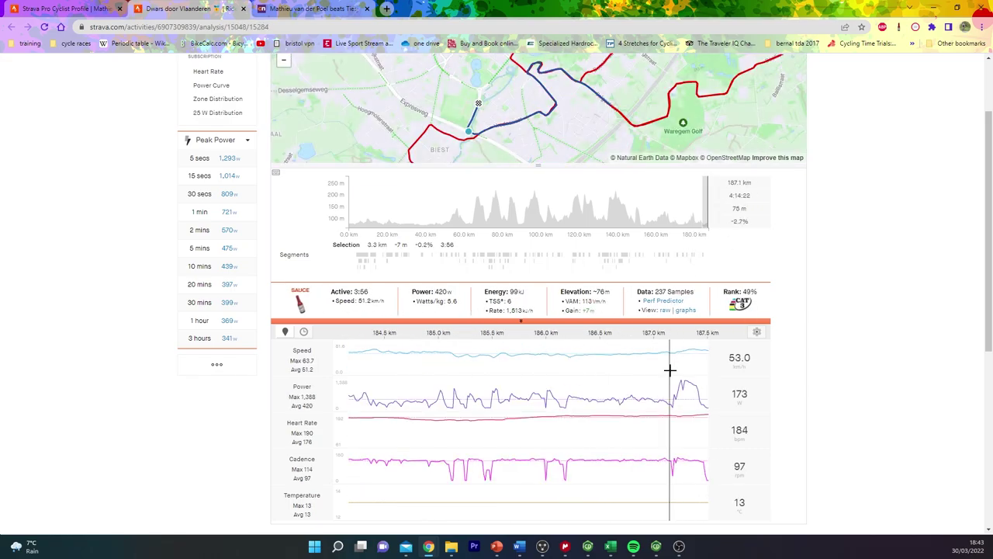
left_click_drag(671, 369, 702, 356)
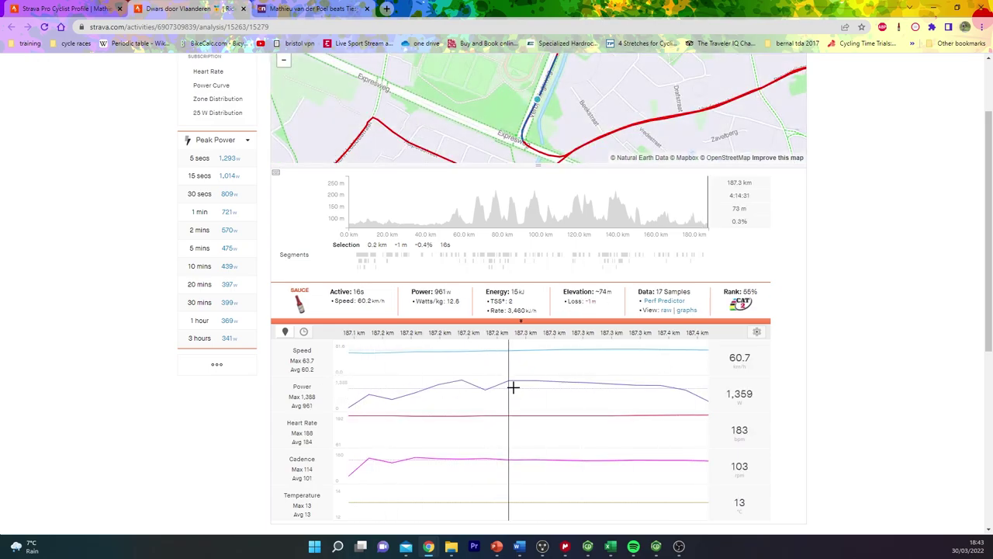
left_click_drag(361, 388, 683, 370)
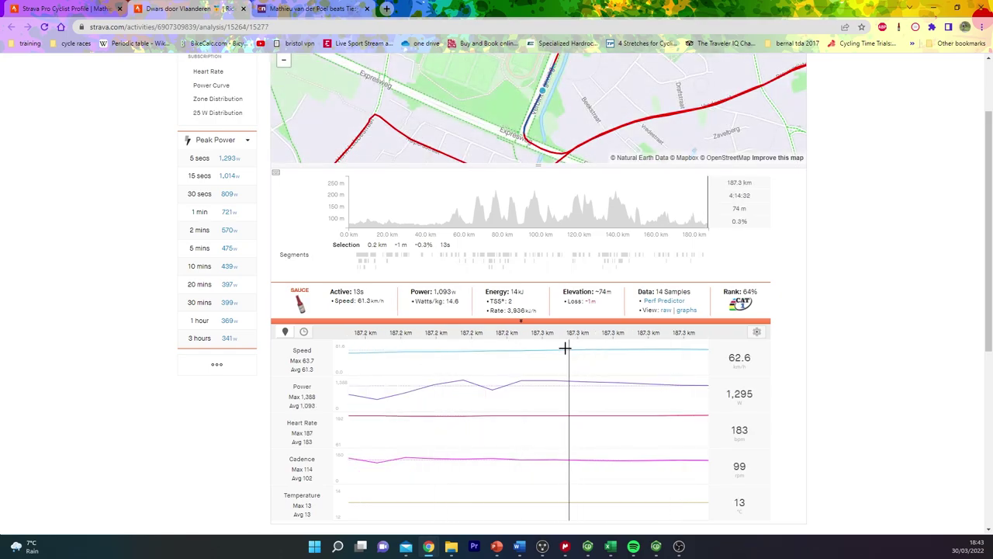
left_click(666, 396)
Select the last 9.2 km, glance at the overview summary, and return to full-ride analysis.
left_click_drag(690, 388, 709, 389)
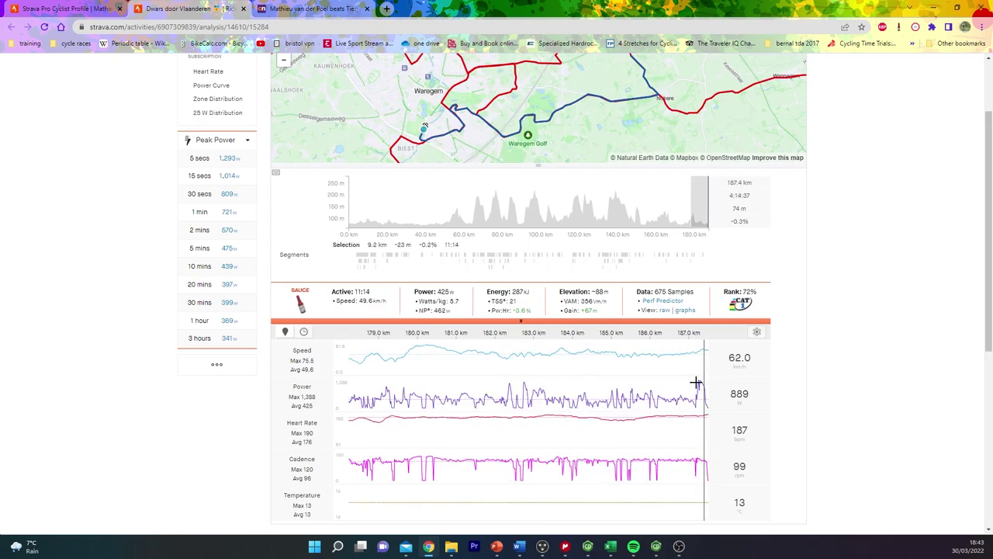
scroll(501, 380, "up", 2)
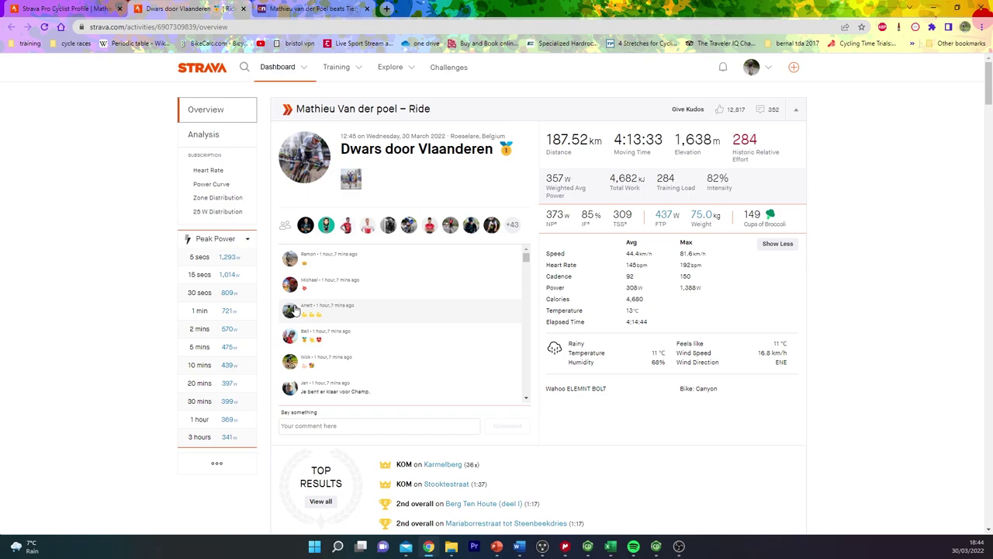
left_click(233, 138)
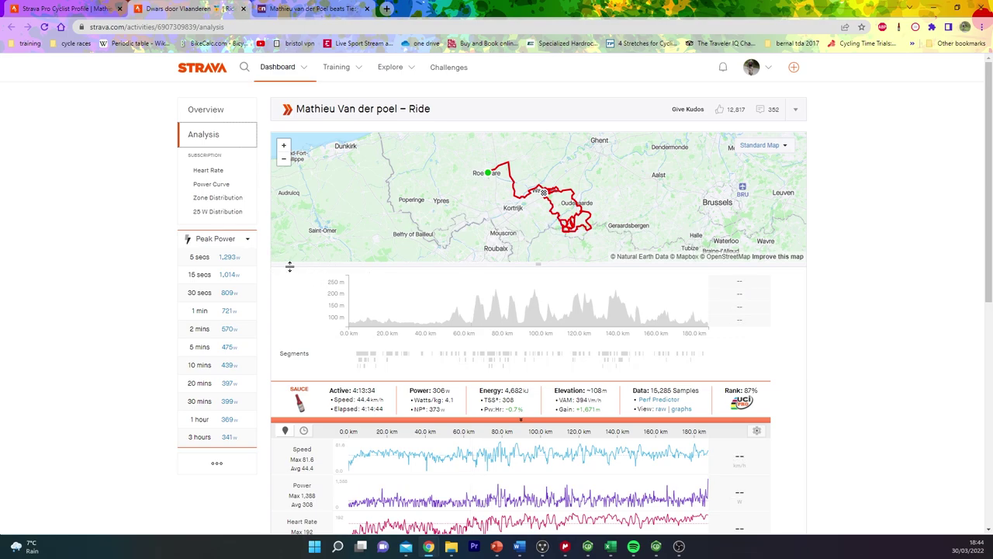
Switch peaks to Peak NP*, chart the 30-minute 430 W effort, then clear back to the whole ride.
left_click(235, 241)
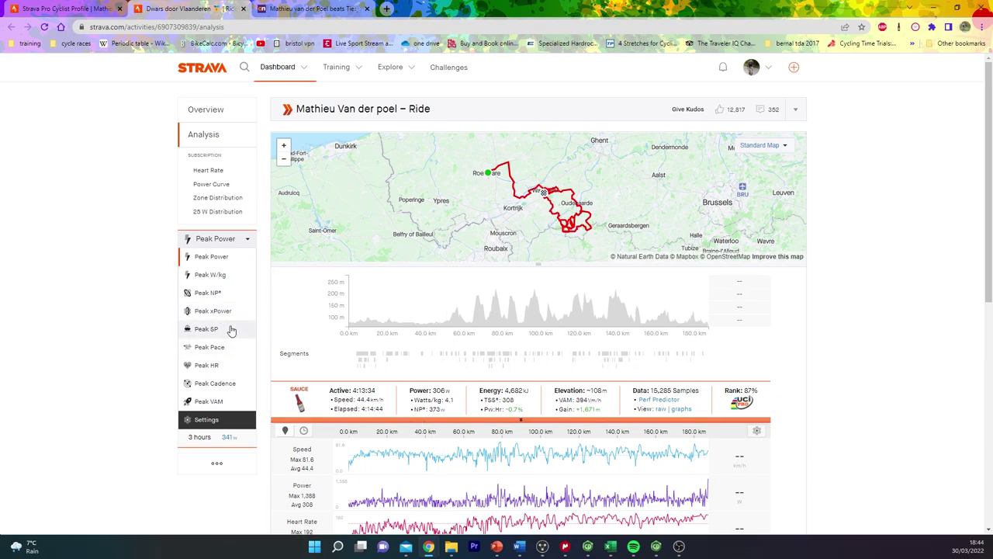
left_click(233, 293)
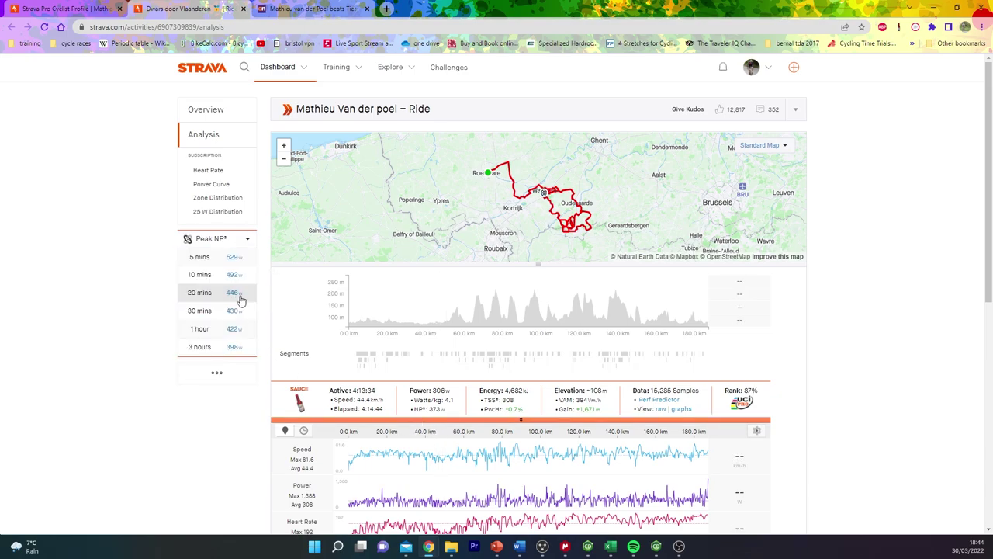
left_click(205, 310)
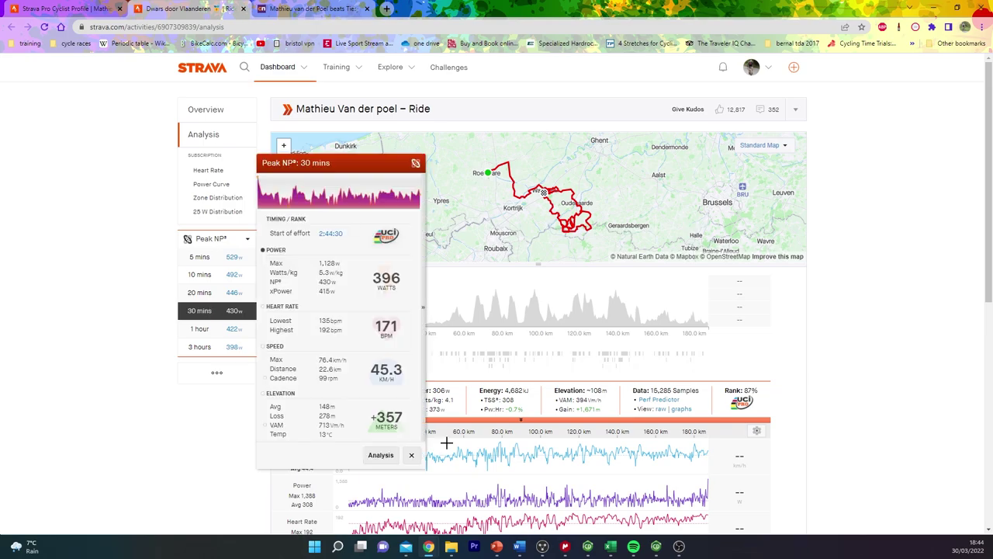
left_click(380, 455)
scroll(426, 455, "down", 2)
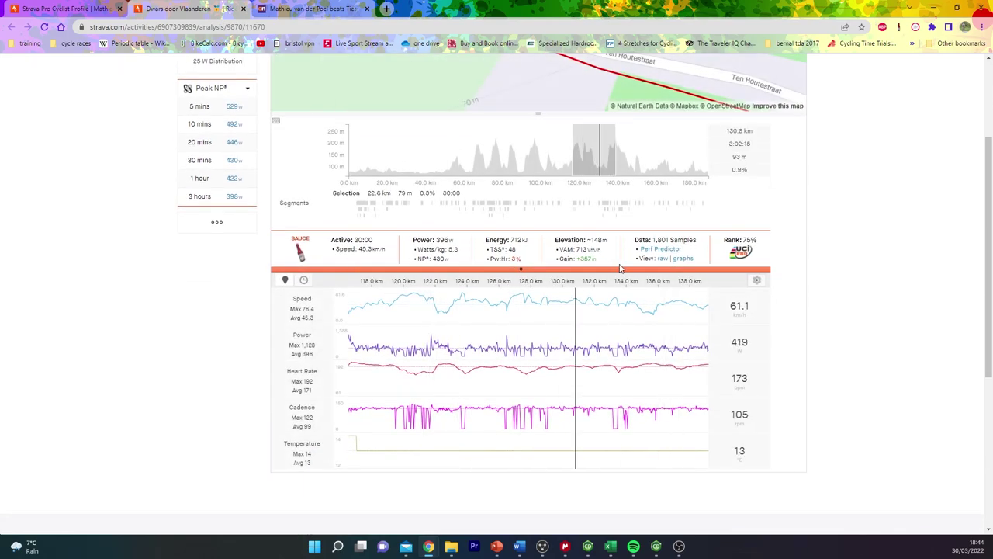
scroll(621, 264, "up", 2)
left_click(637, 320)
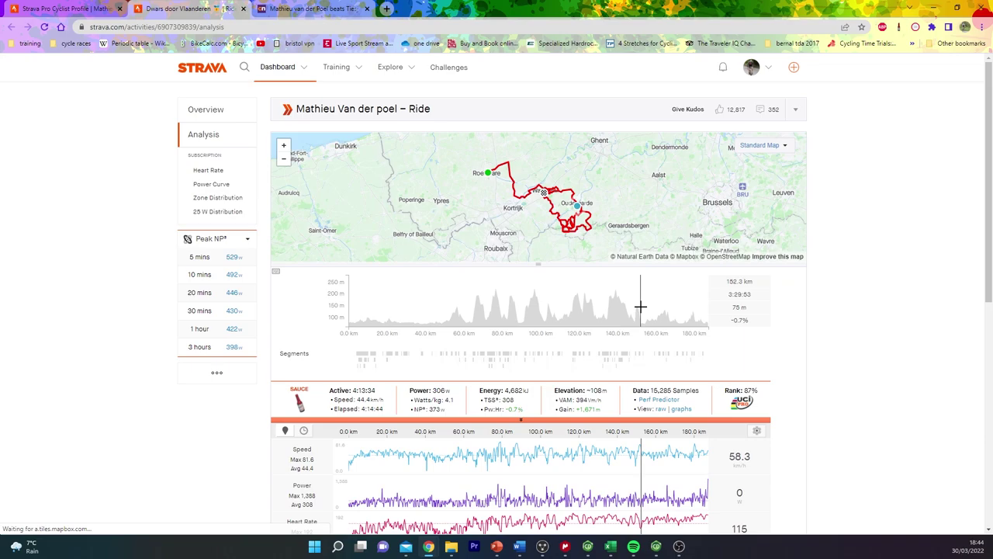